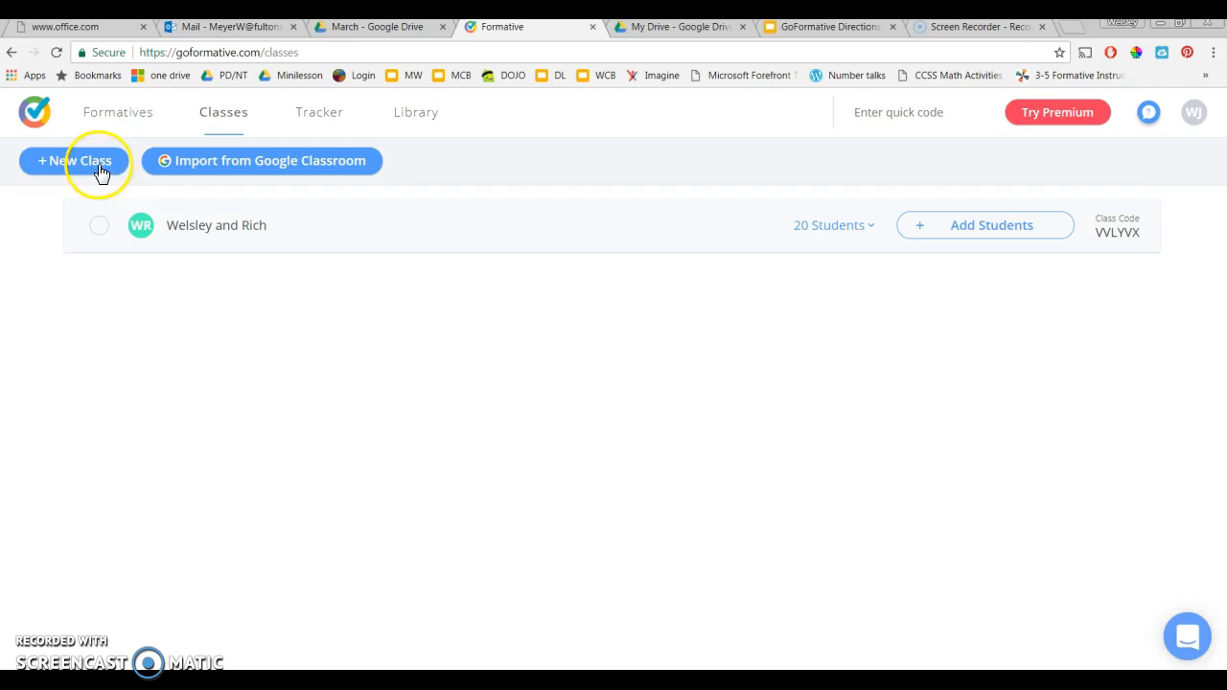
Create a class named "Sample class" with the abbreviation SC and the green class color
click(565, 330)
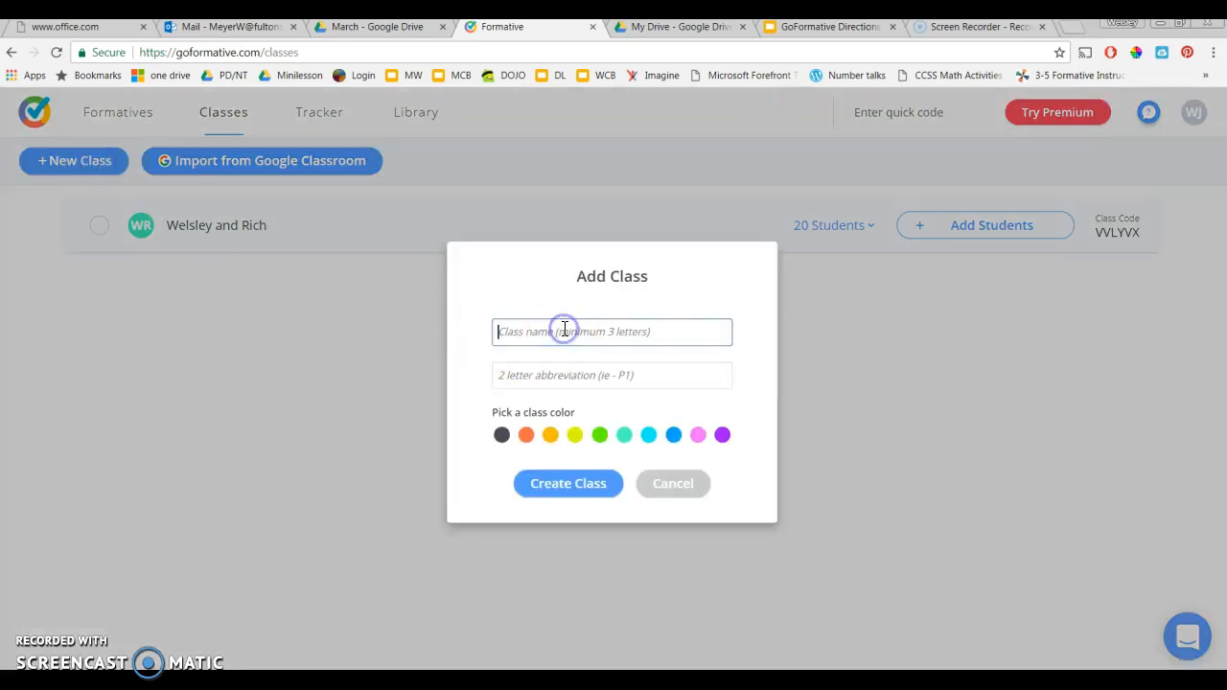
text(Sample class)
click(556, 377)
text(SC)
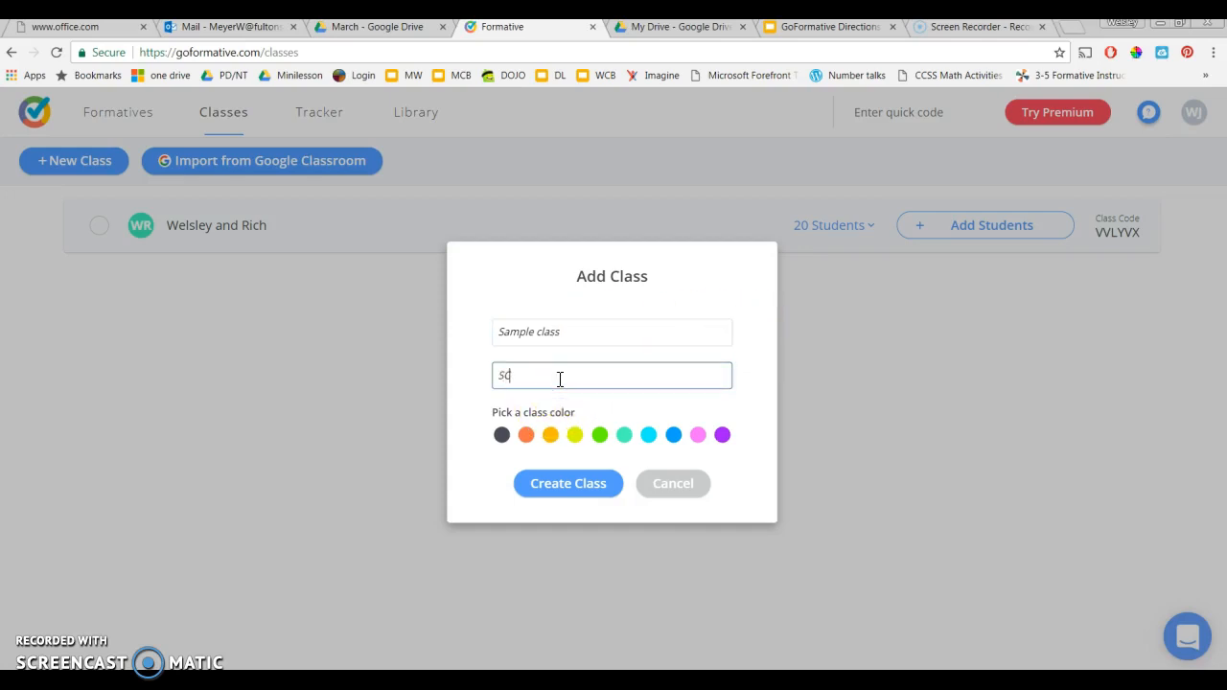
click(600, 436)
click(579, 487)
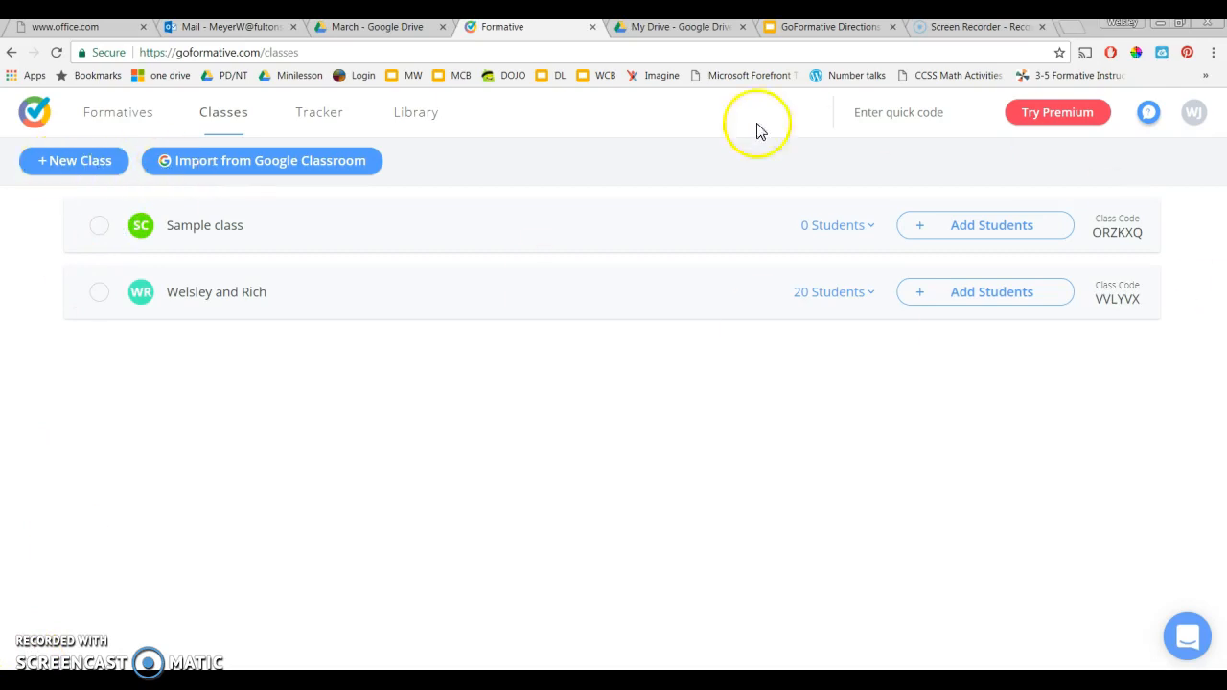
Create a new formative and title it "Fractions Review"
click(129, 117)
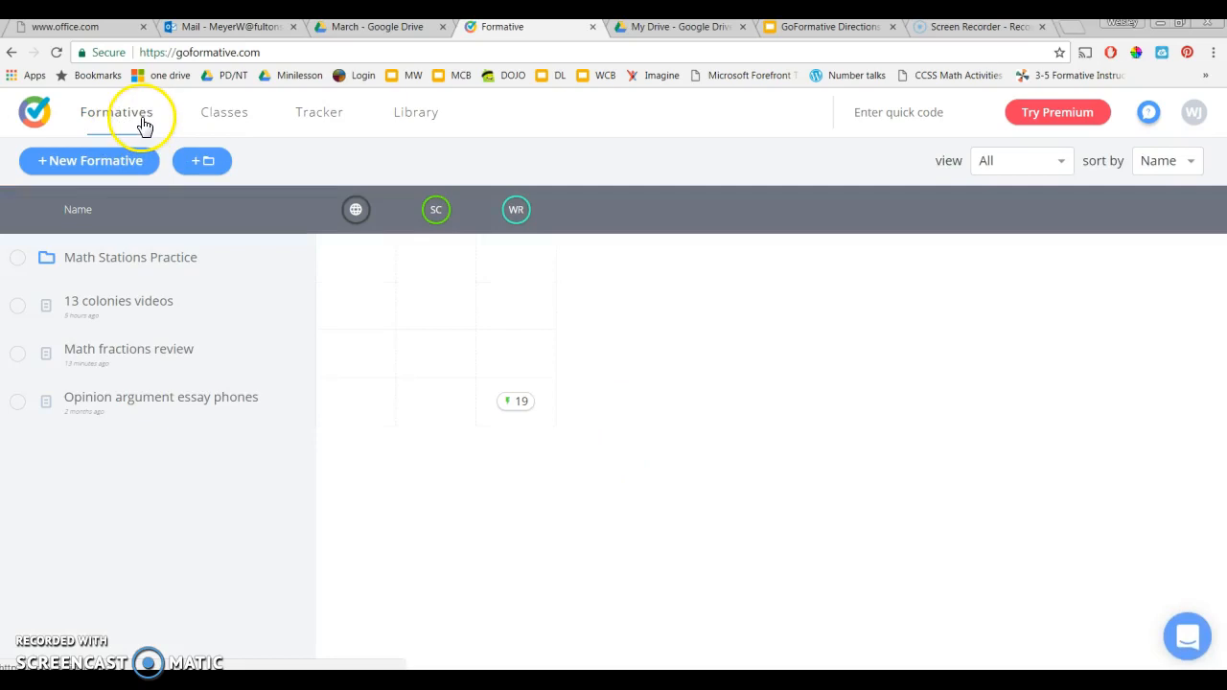
click(132, 164)
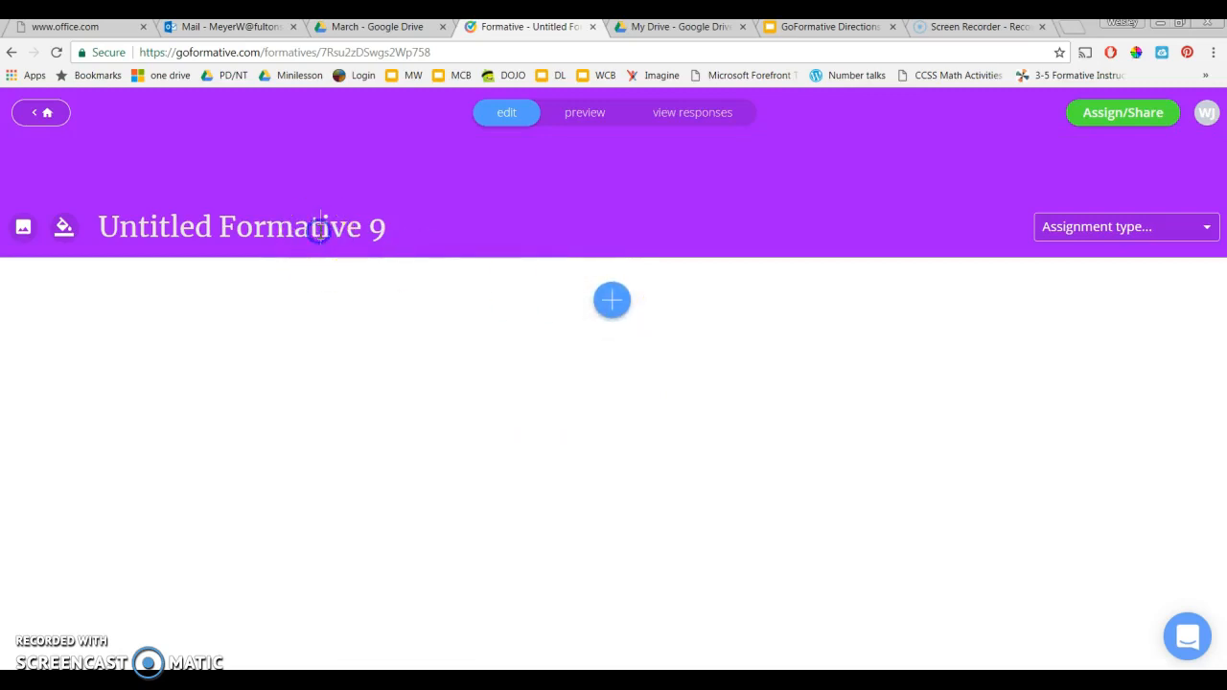
drag(384, 238, 115, 227)
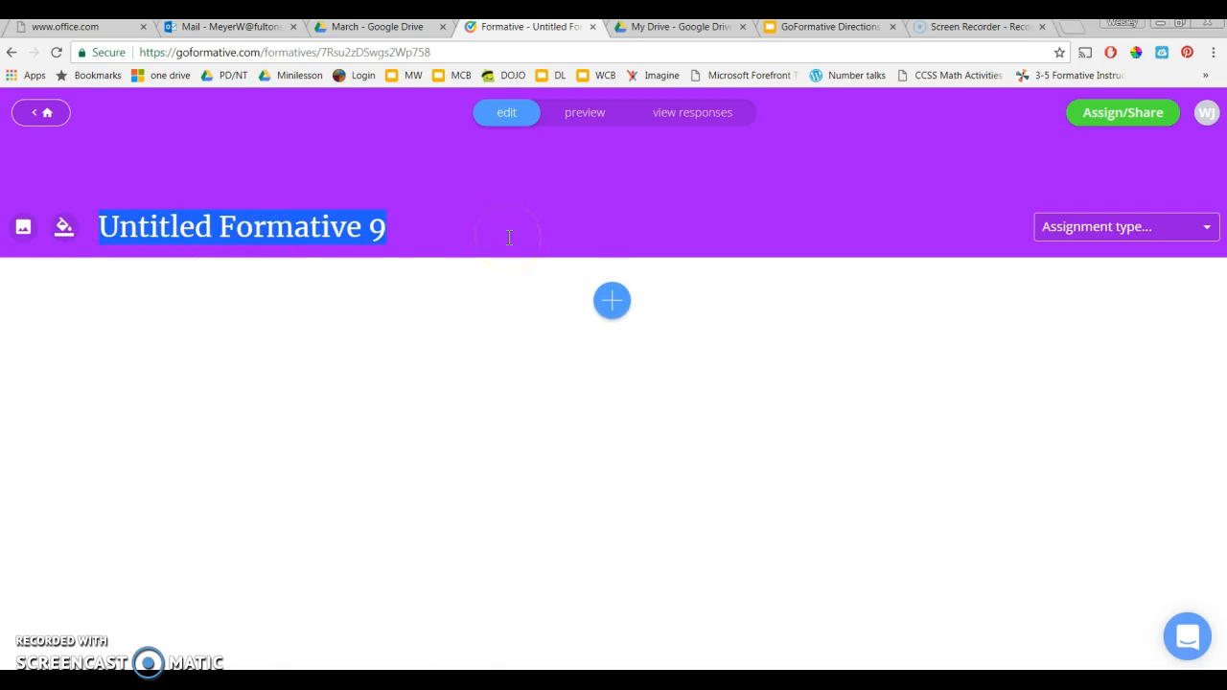
text(Fracti)
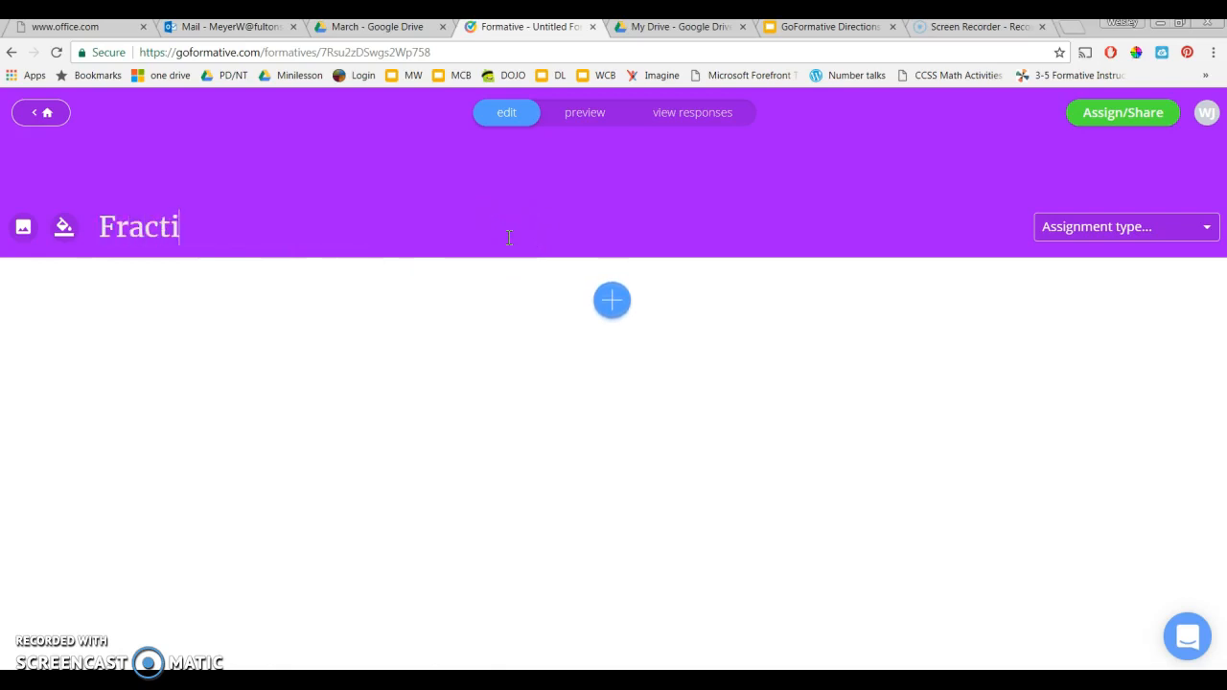
text(ons Review)
click(883, 313)
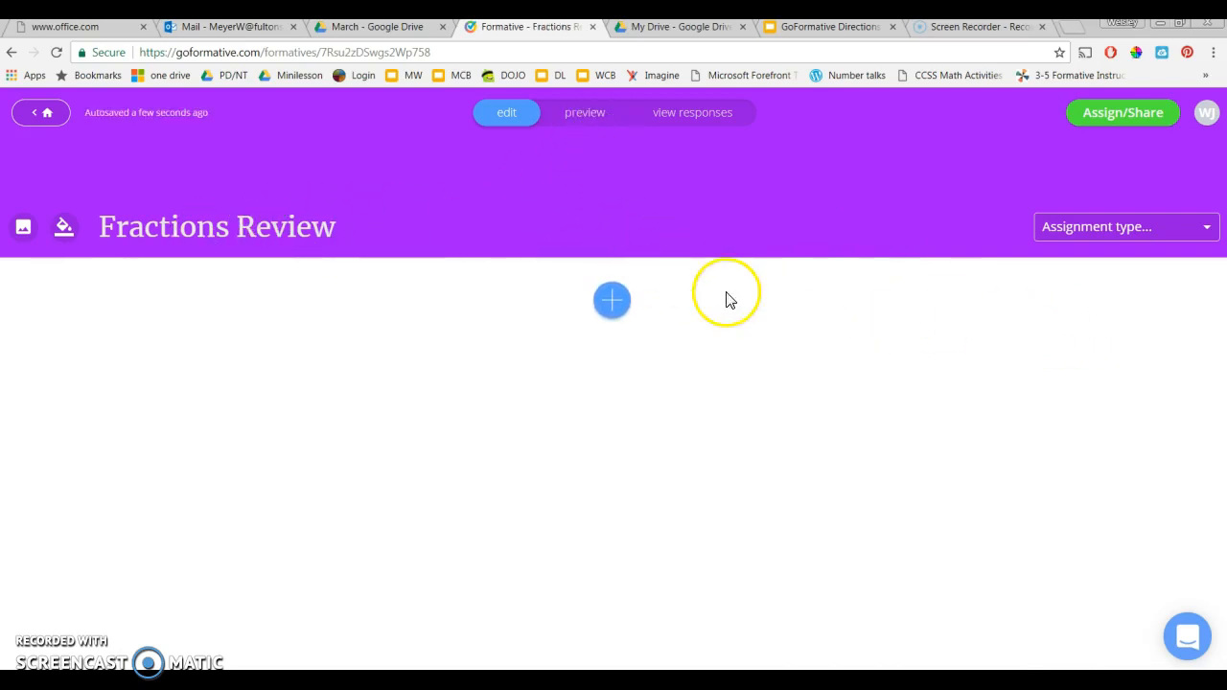
Add a video block to the formative and copy the share link of the YouTube video "comparing fractions same numerator"
click(619, 307)
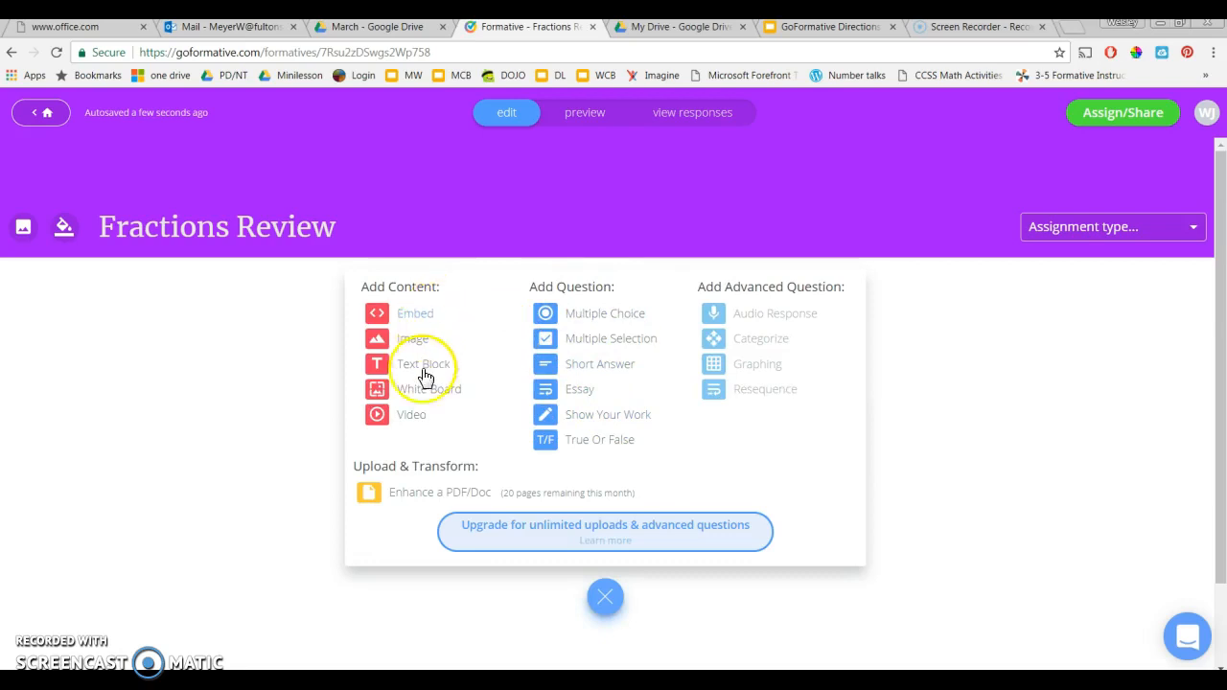
click(413, 420)
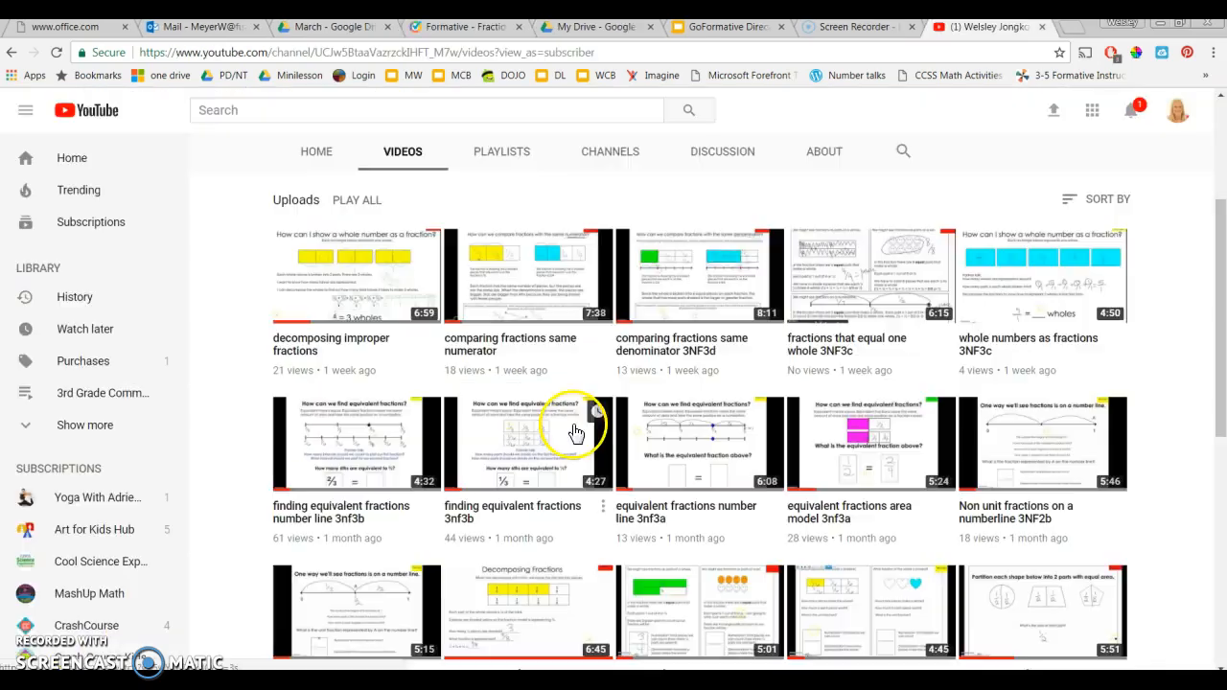
click(527, 347)
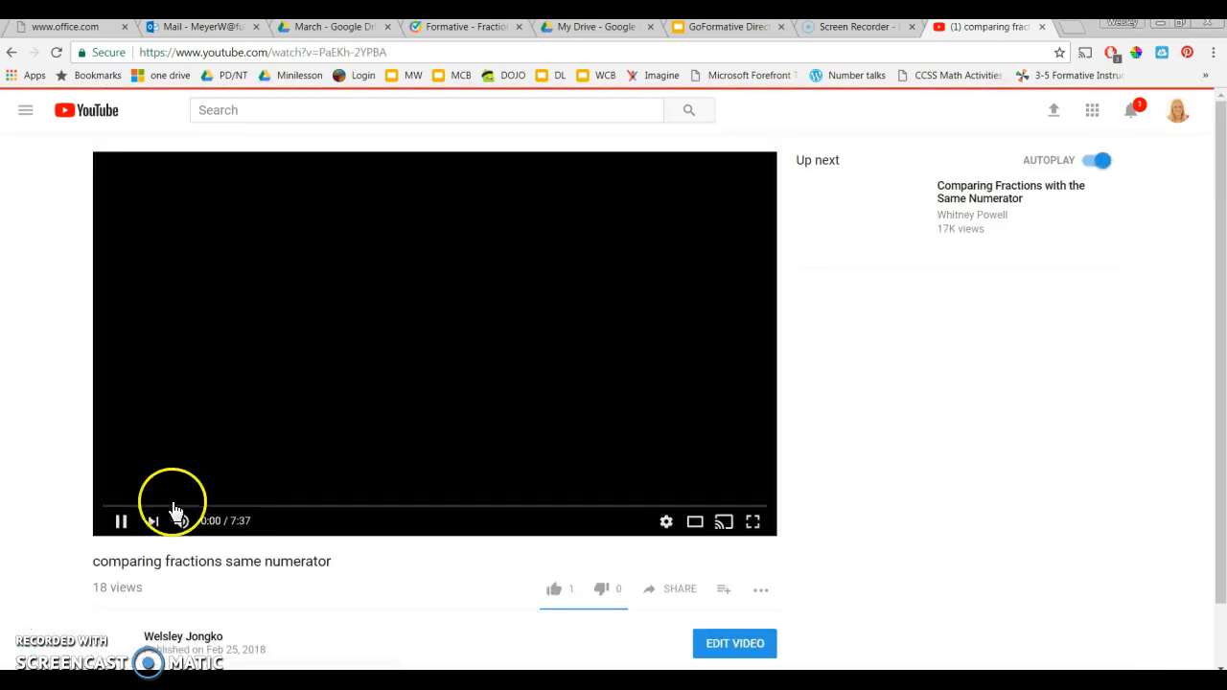
click(124, 521)
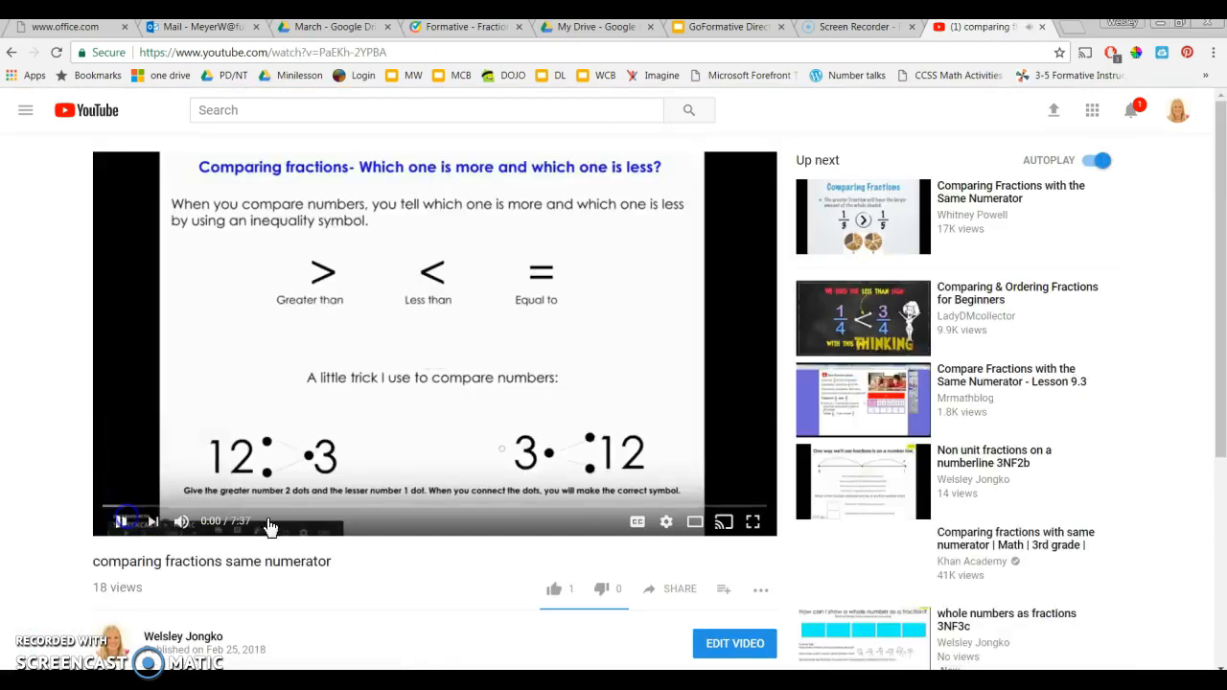
click(675, 600)
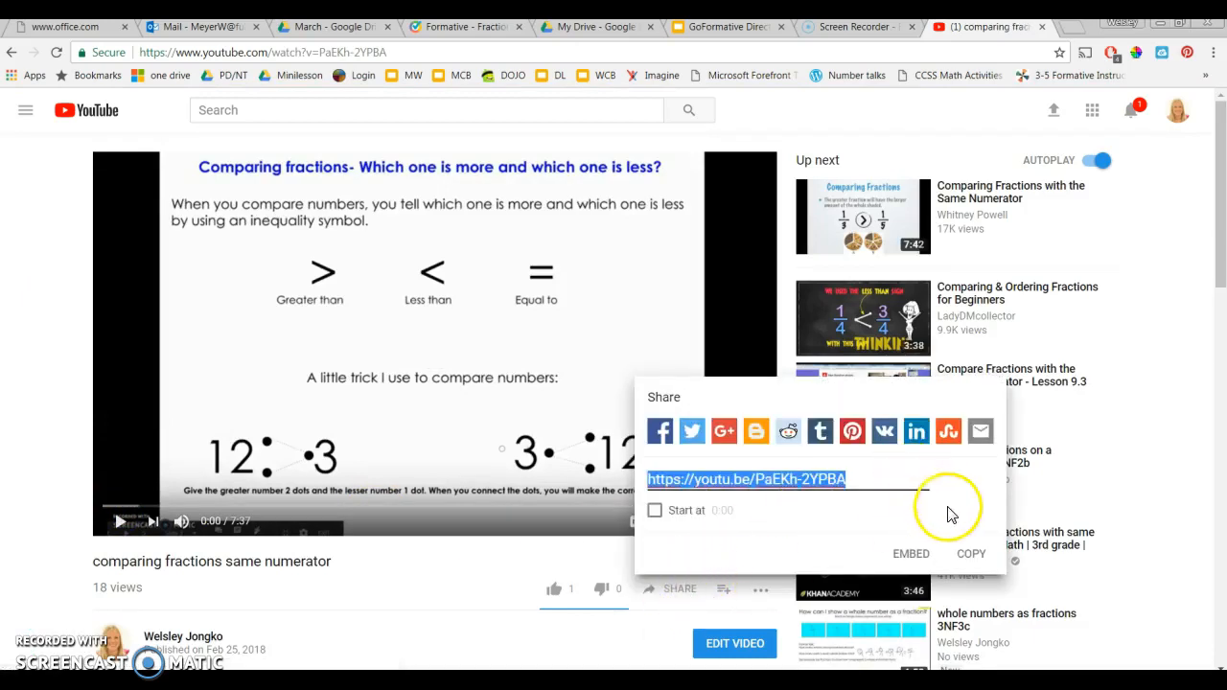
click(971, 554)
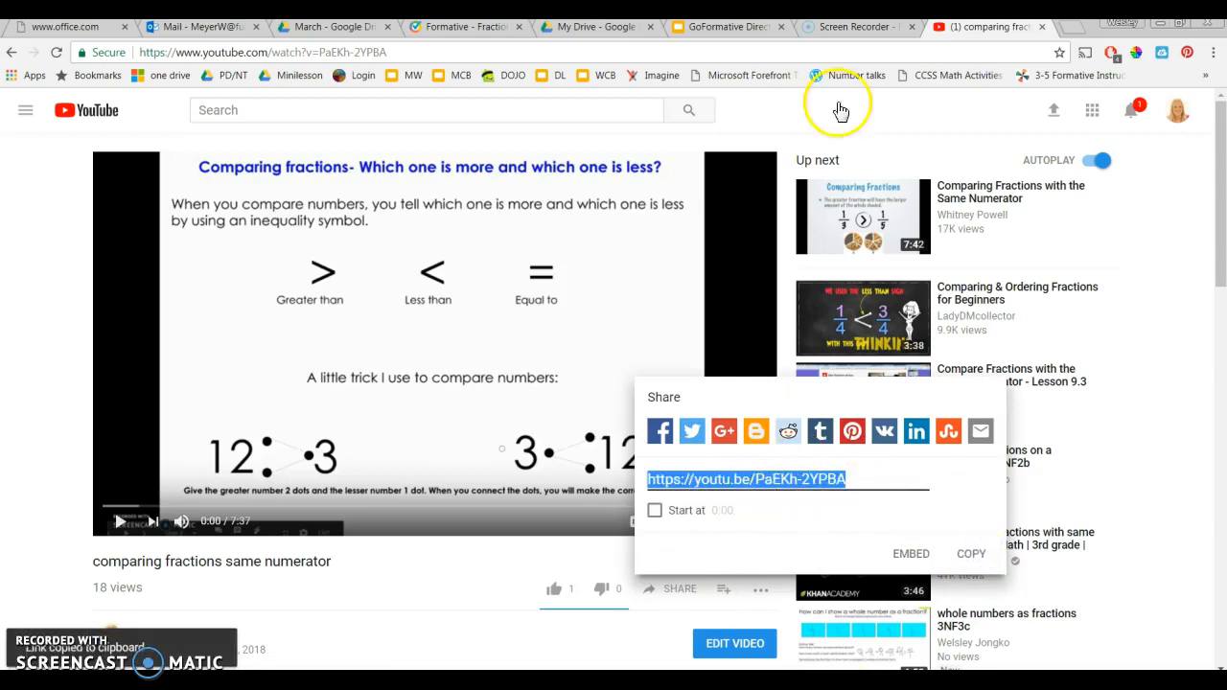
Return to the Fractions Review formative and embed the video by pasting the copied YouTube link into the video block
click(744, 29)
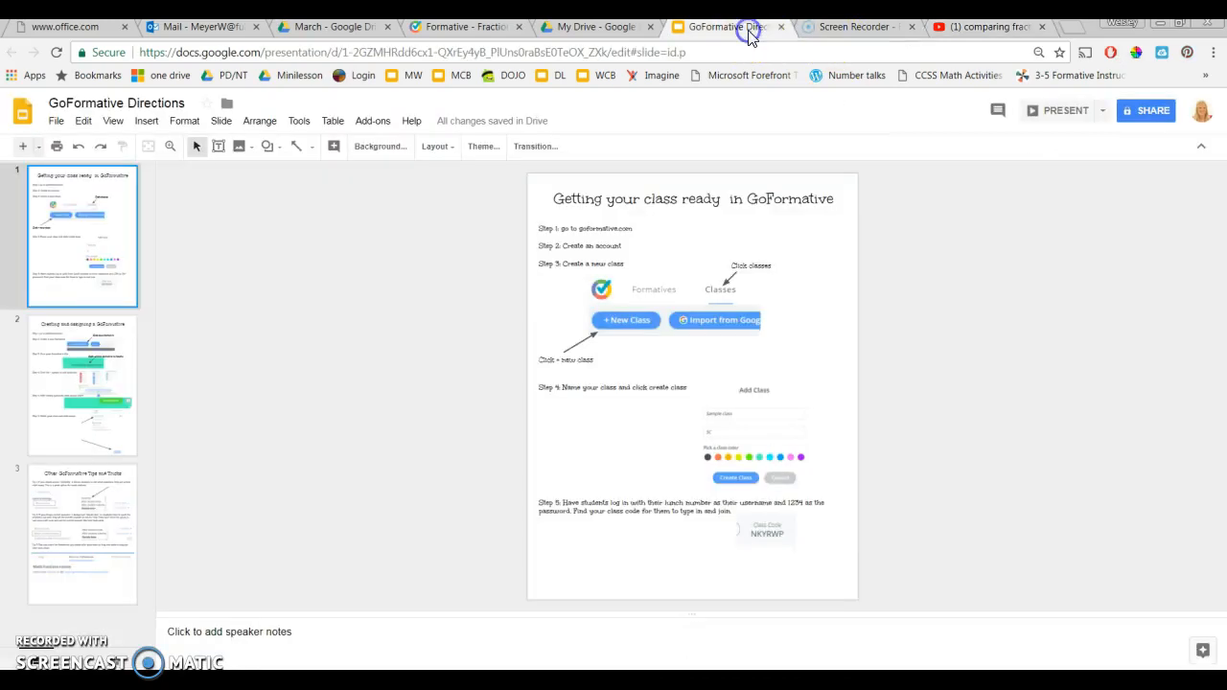
click(453, 28)
click(522, 366)
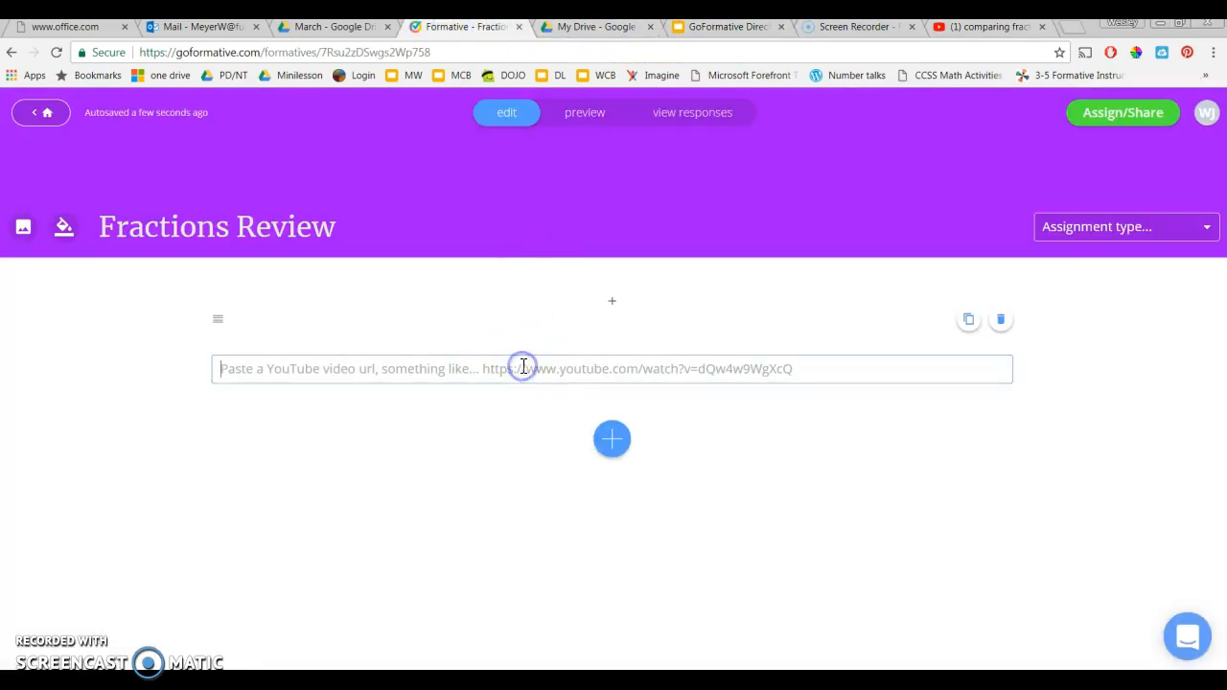
key(ctrl+v)
click(974, 368)
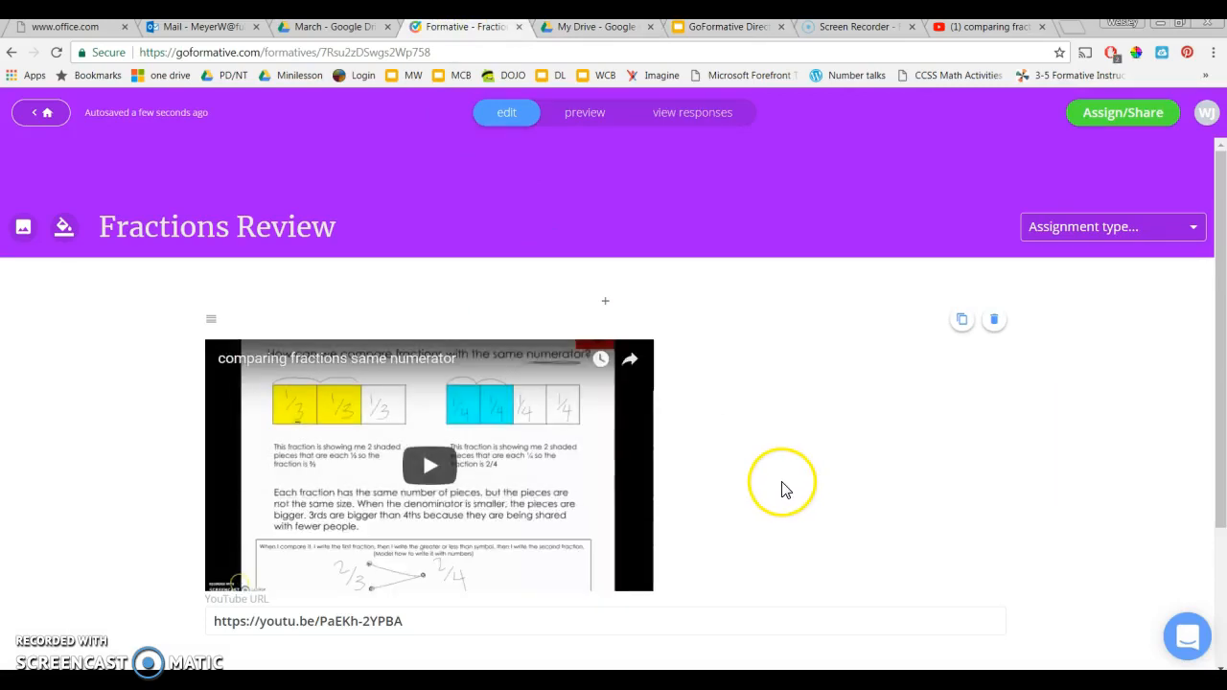
scroll(784, 439, down, 2)
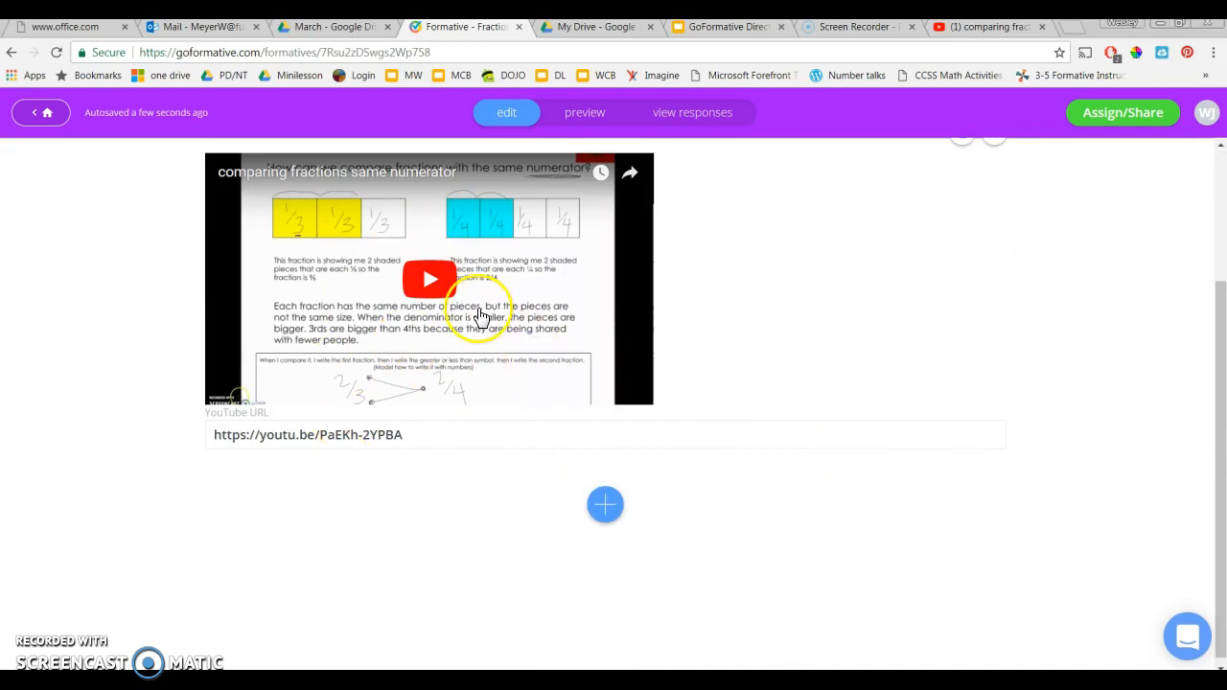
scroll(481, 316, up, 2)
scroll(476, 318, down, 2)
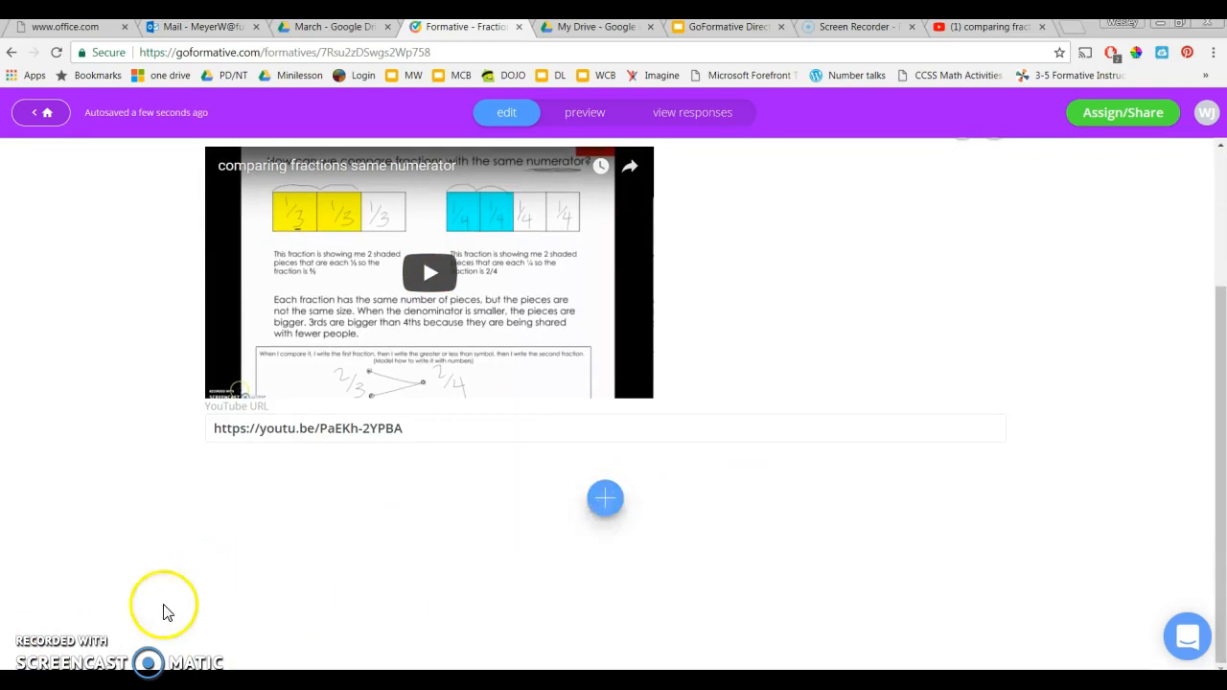
scroll(813, 413, down, 2)
scroll(813, 416, up, 4)
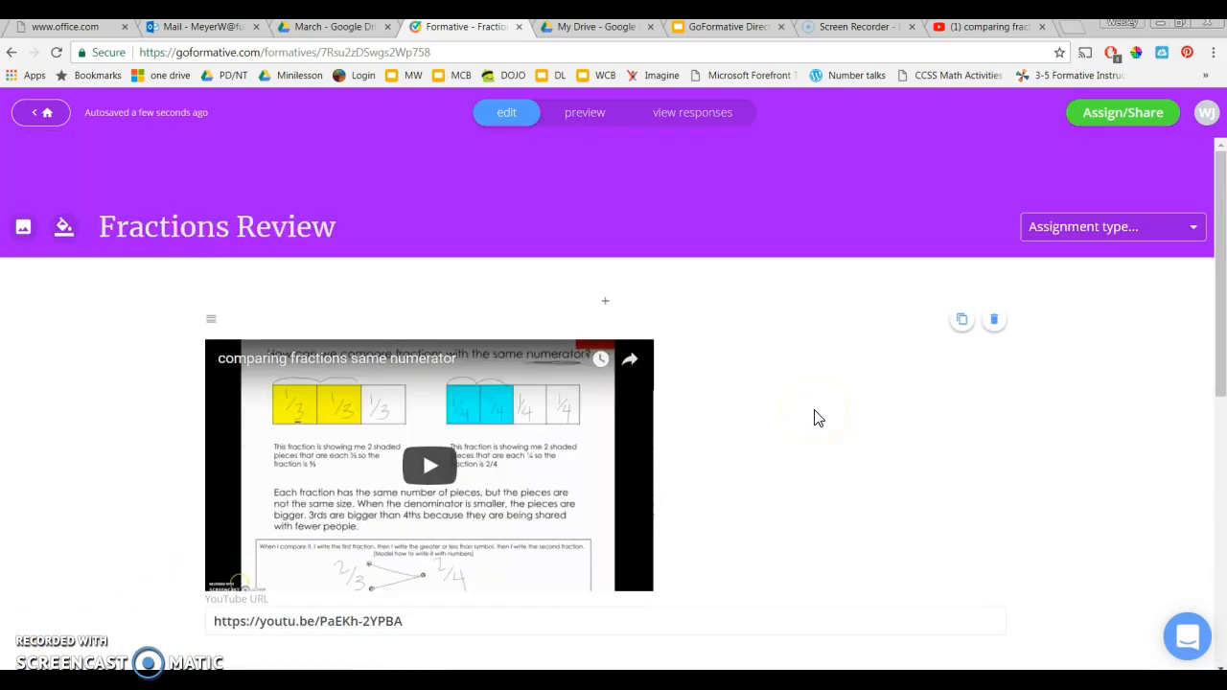
Below the second video, add a short answer question and paste the word problem comparing 3/4 and 1/4 of a pizza
scroll(530, 487, down, 2)
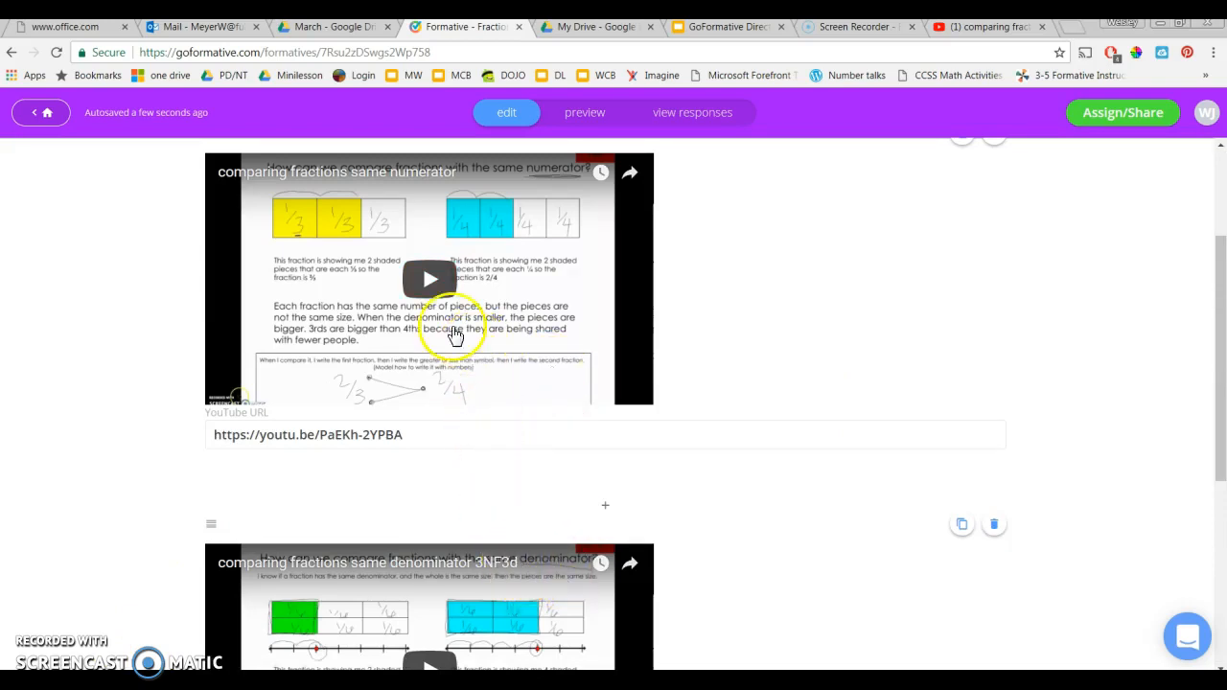
scroll(491, 543, down, 4)
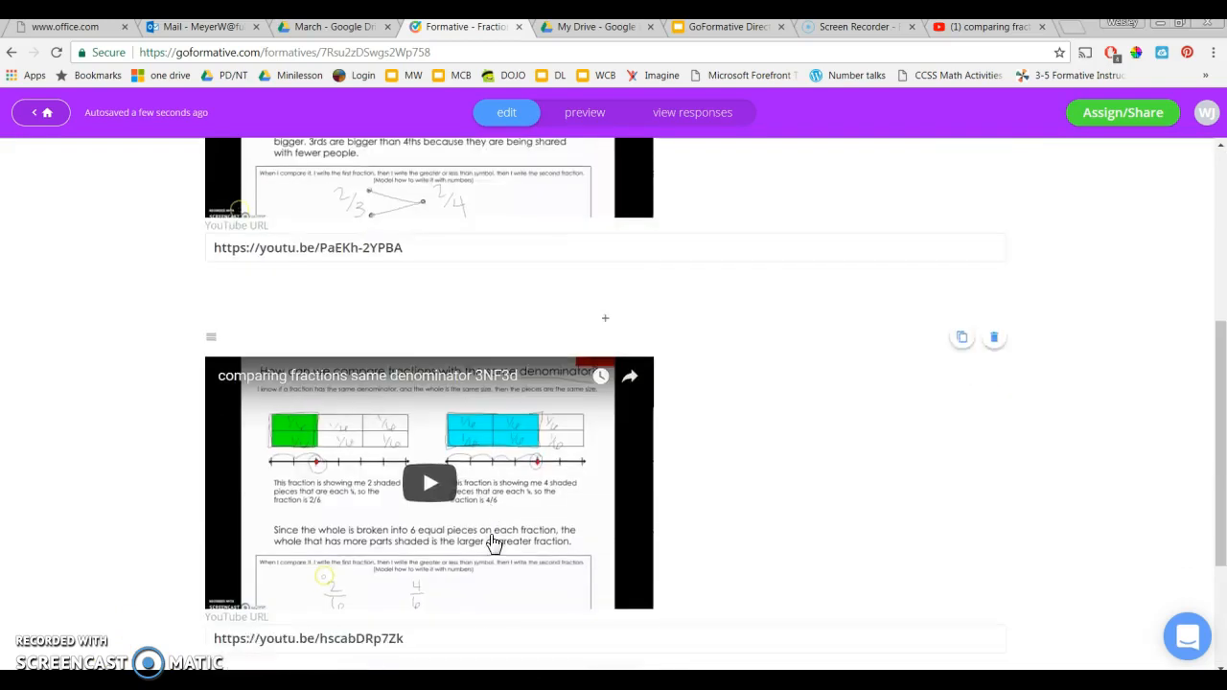
click(604, 508)
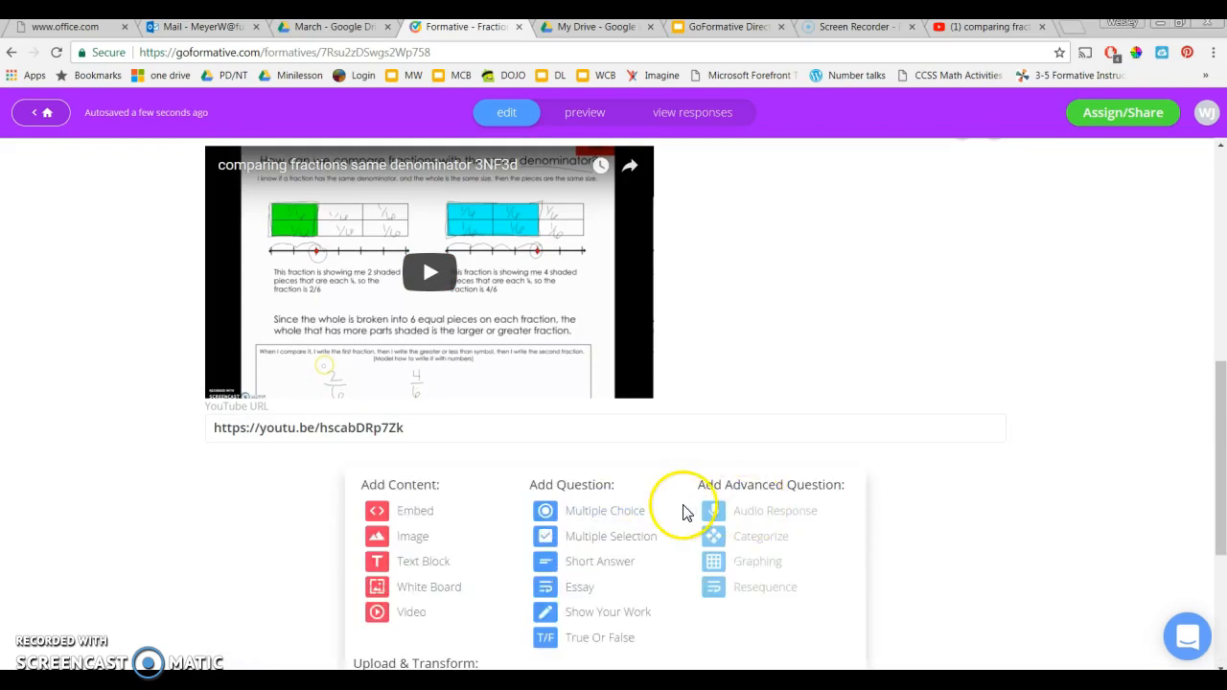
scroll(682, 512, down, 2)
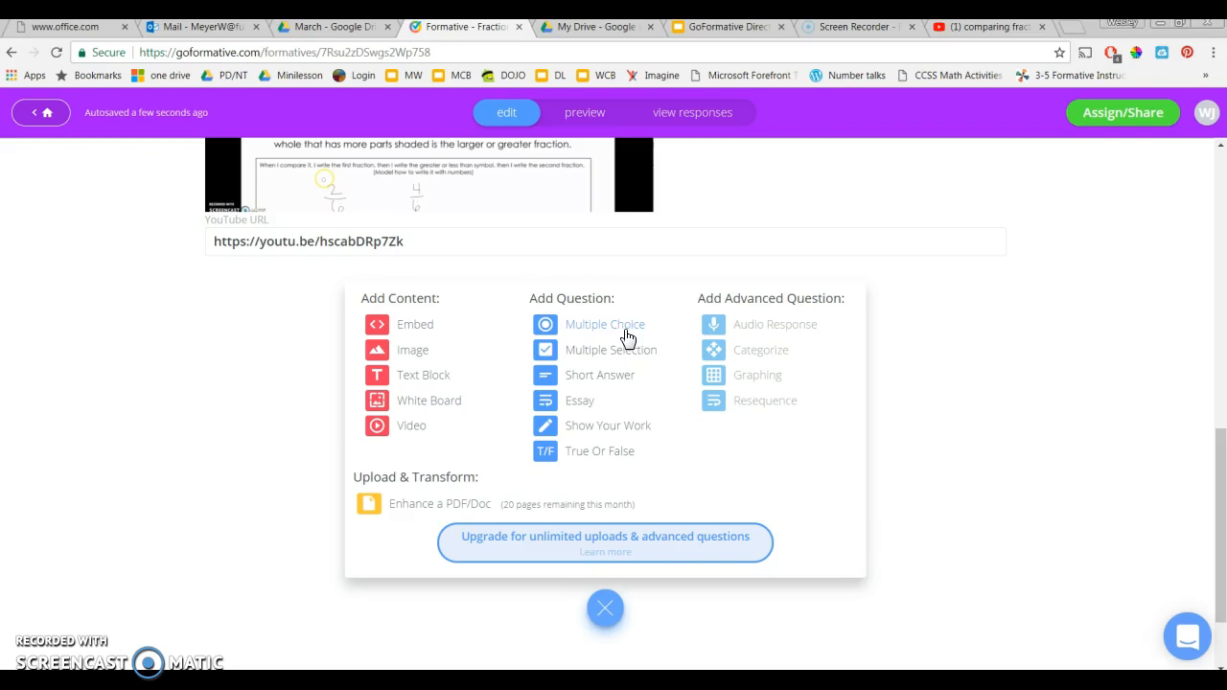
click(619, 378)
click(428, 383)
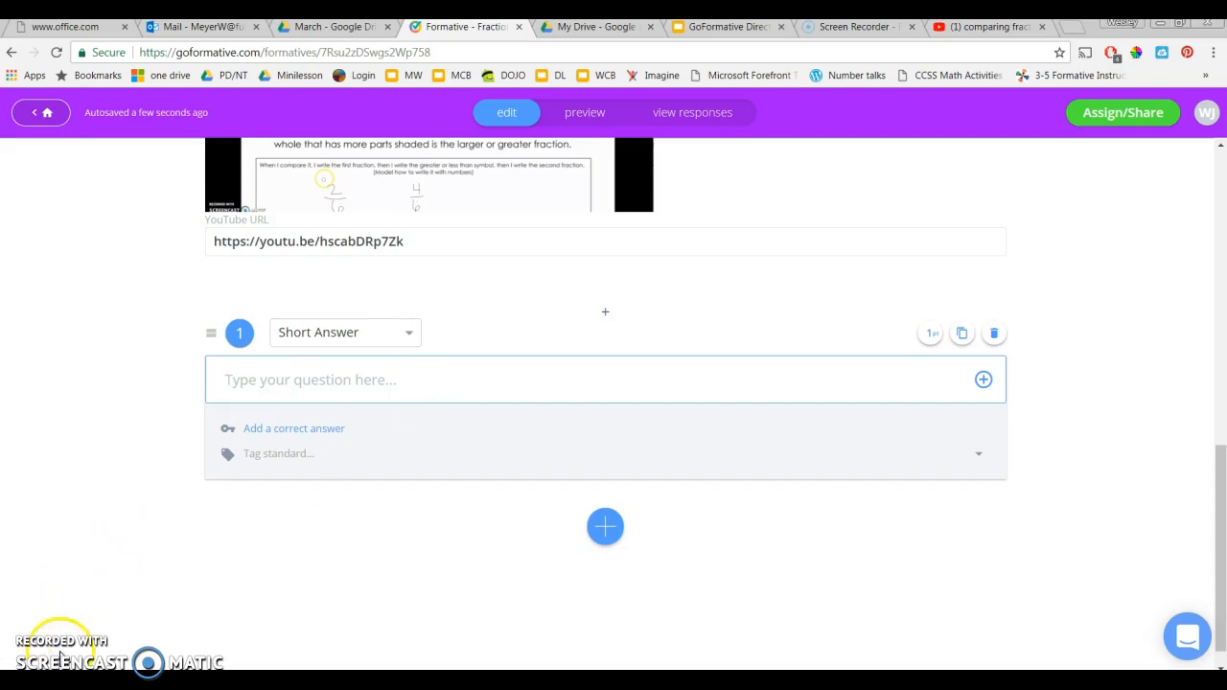
text(Shaylee has 3/4 of a pizza. Joanna has 1/4 of a pizza. Who has more pizza?)
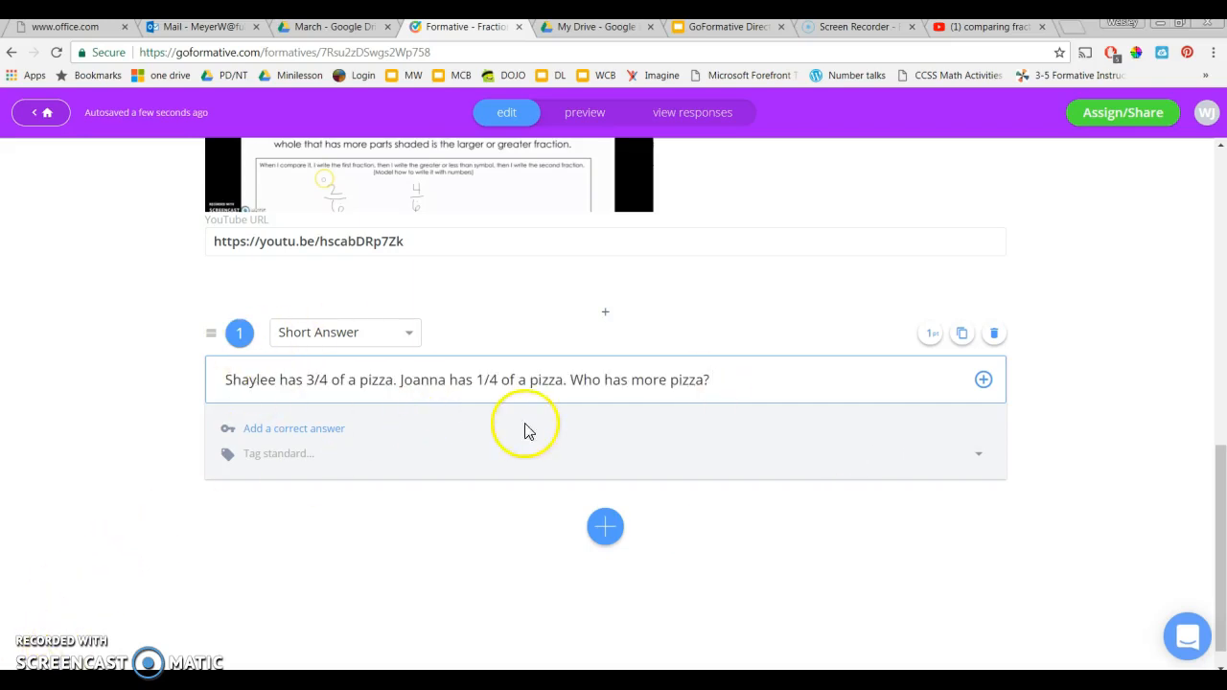
Add three correct answers: the name of the child with 3/4, that name plus "has more", and that name plus "has more pizza"
click(317, 438)
click(316, 430)
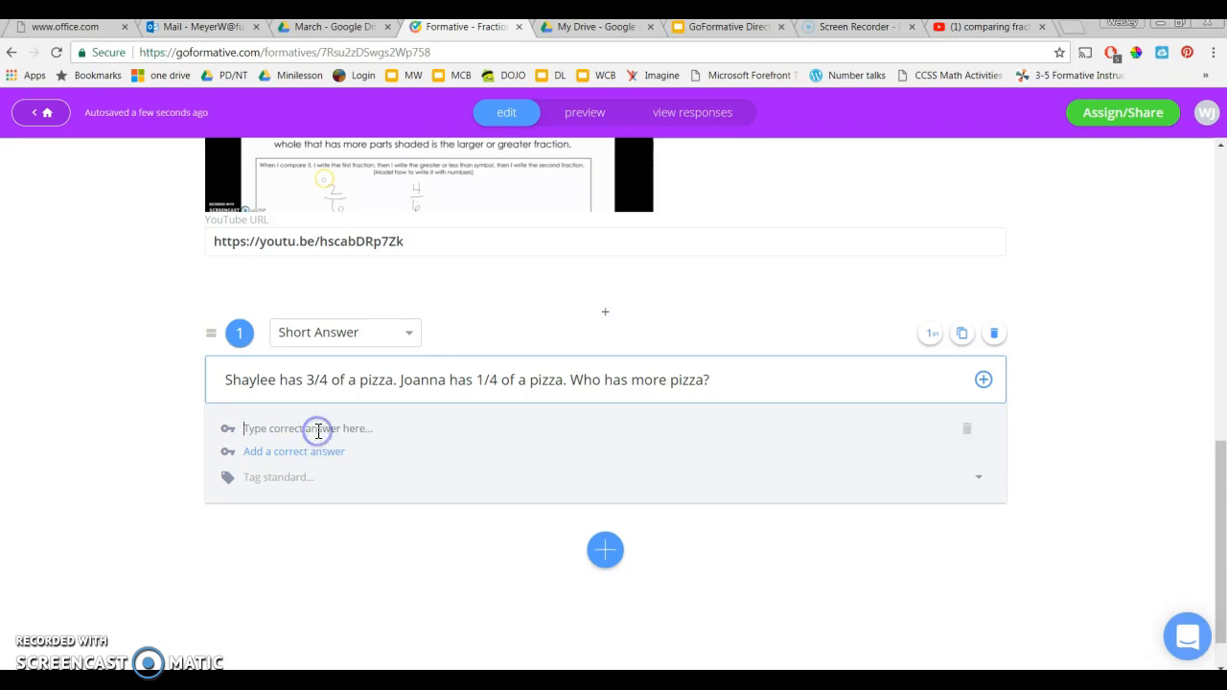
text(Shaylee)
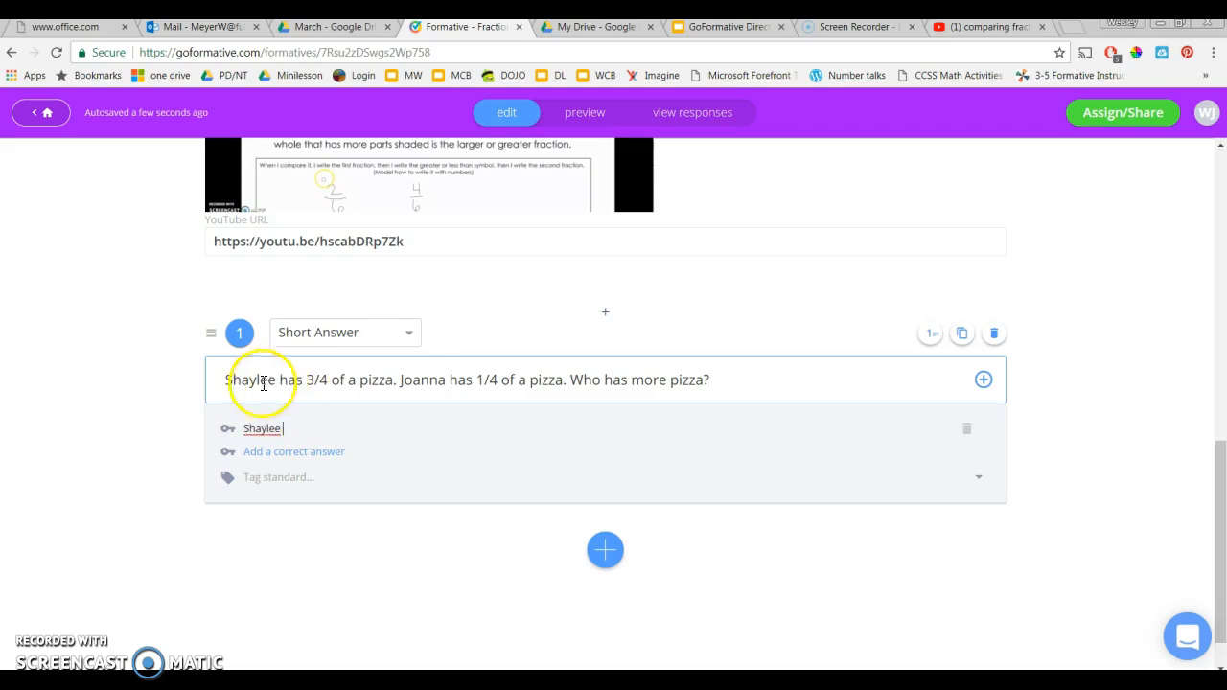
click(317, 455)
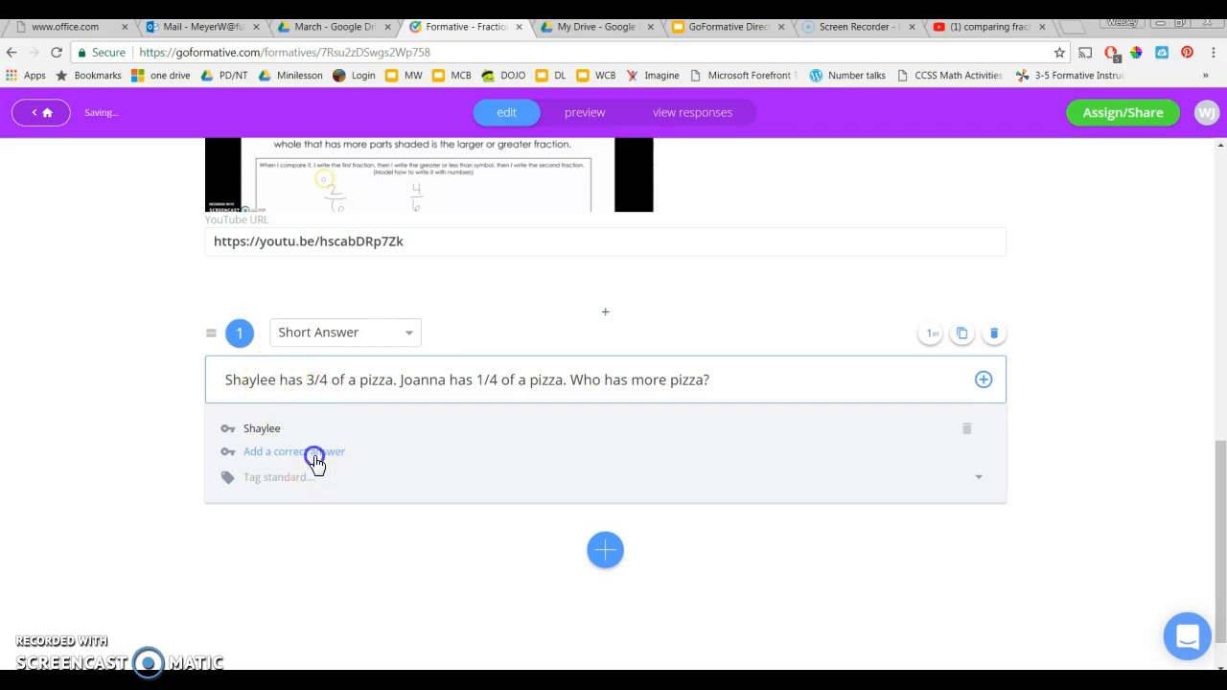
click(293, 452)
text(Shaylee has more)
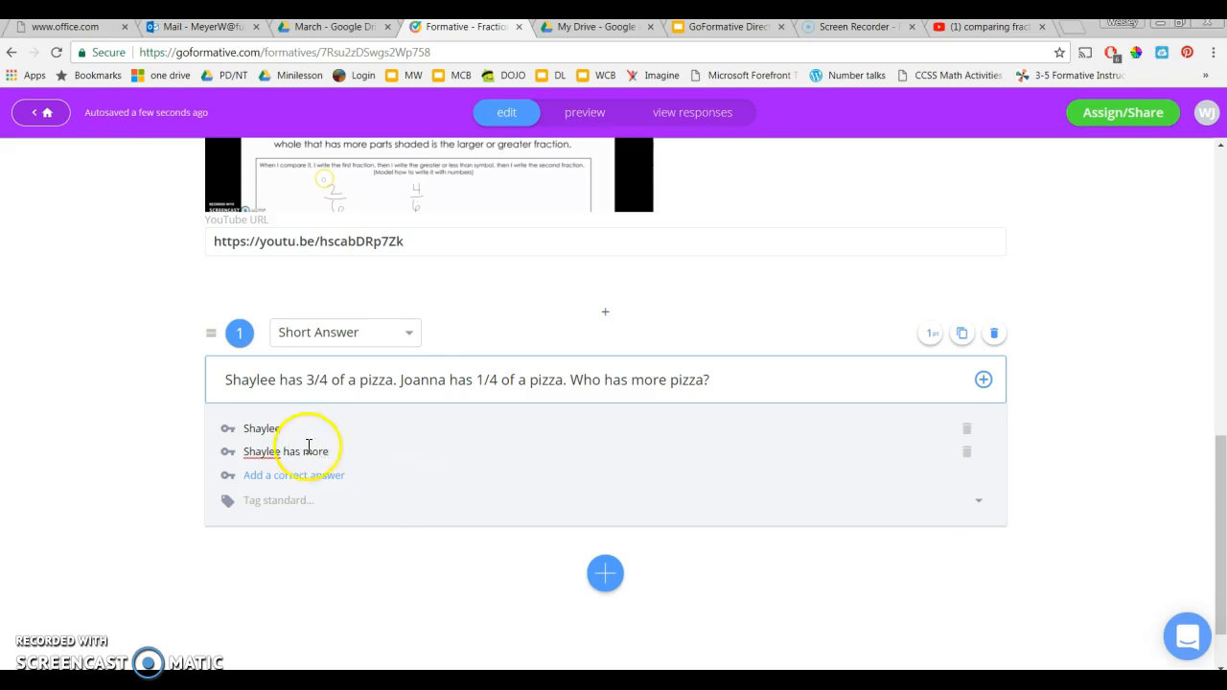
click(297, 475)
text(Shaylee has more pizza)
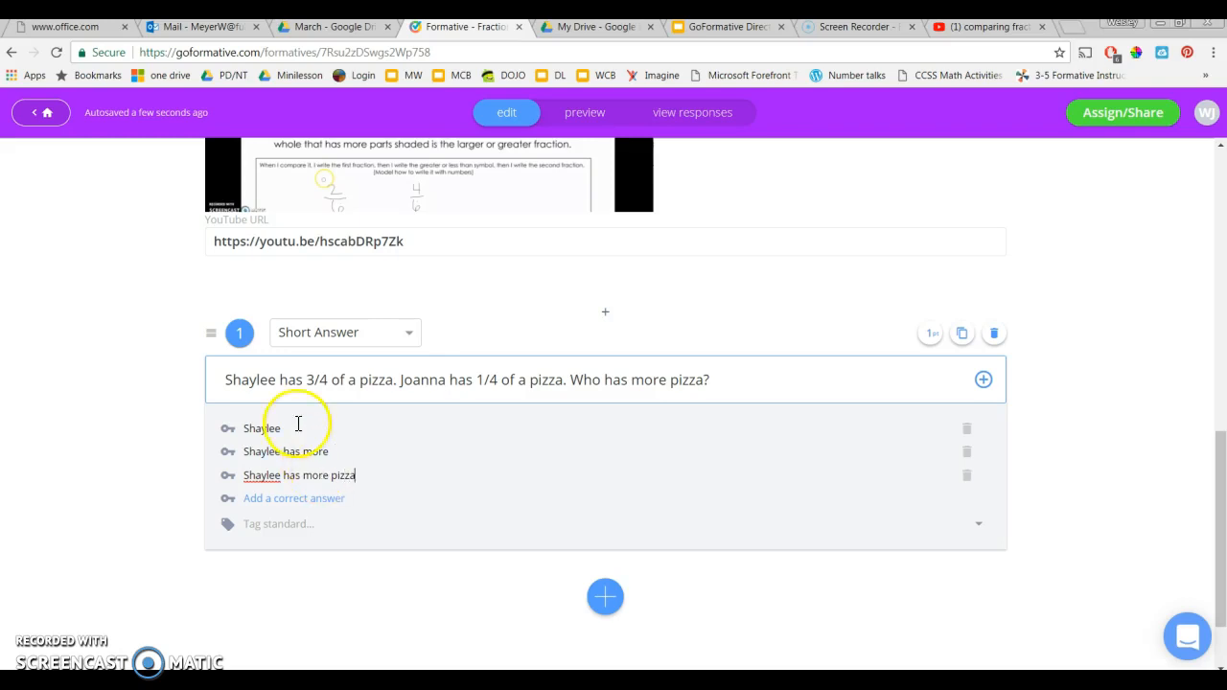
click(147, 494)
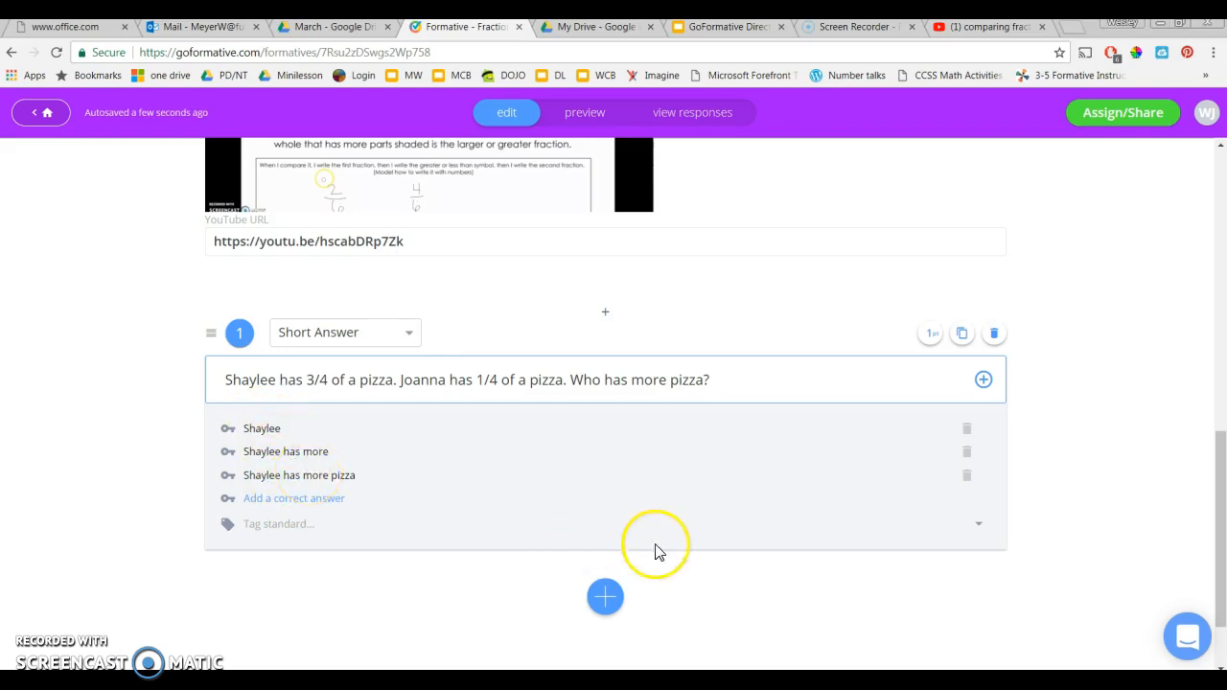
click(606, 597)
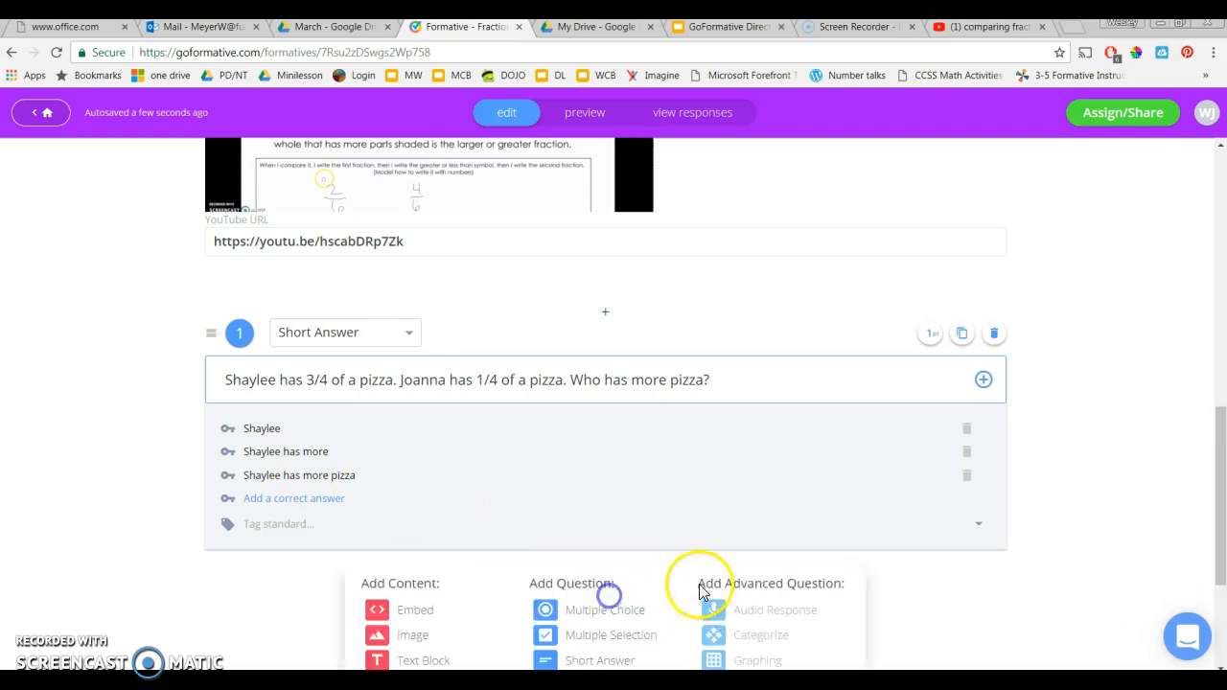
scroll(723, 551, down, 2)
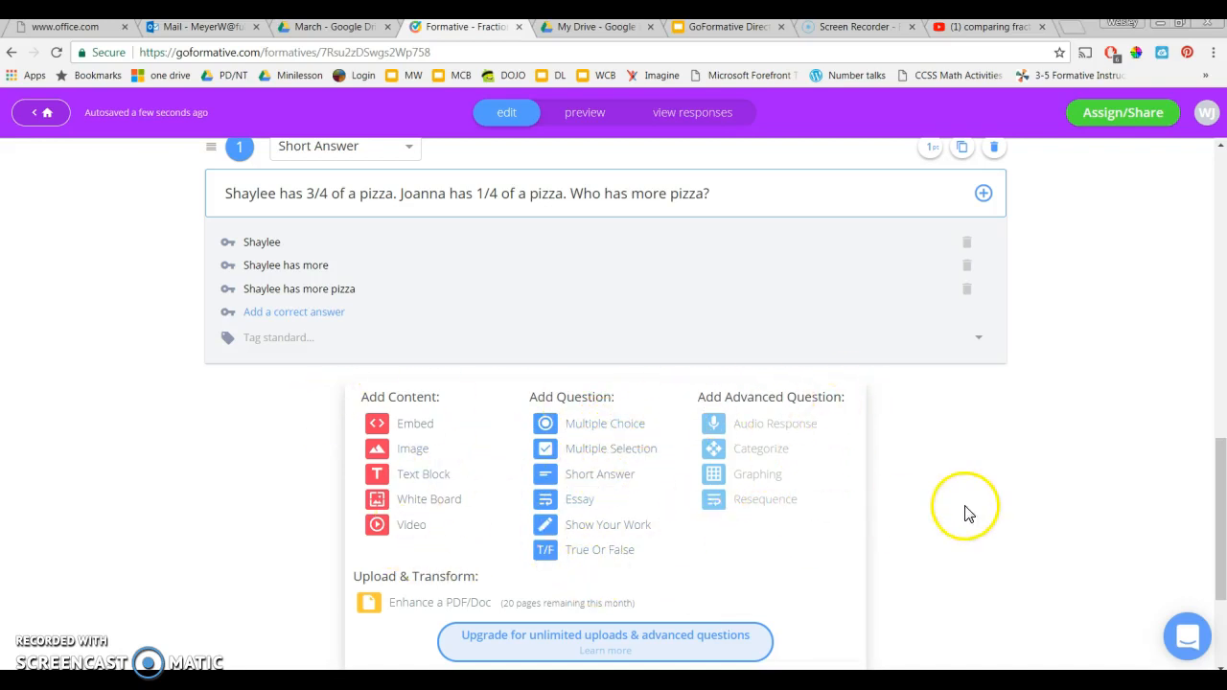
drag(1221, 522, 1217, 288)
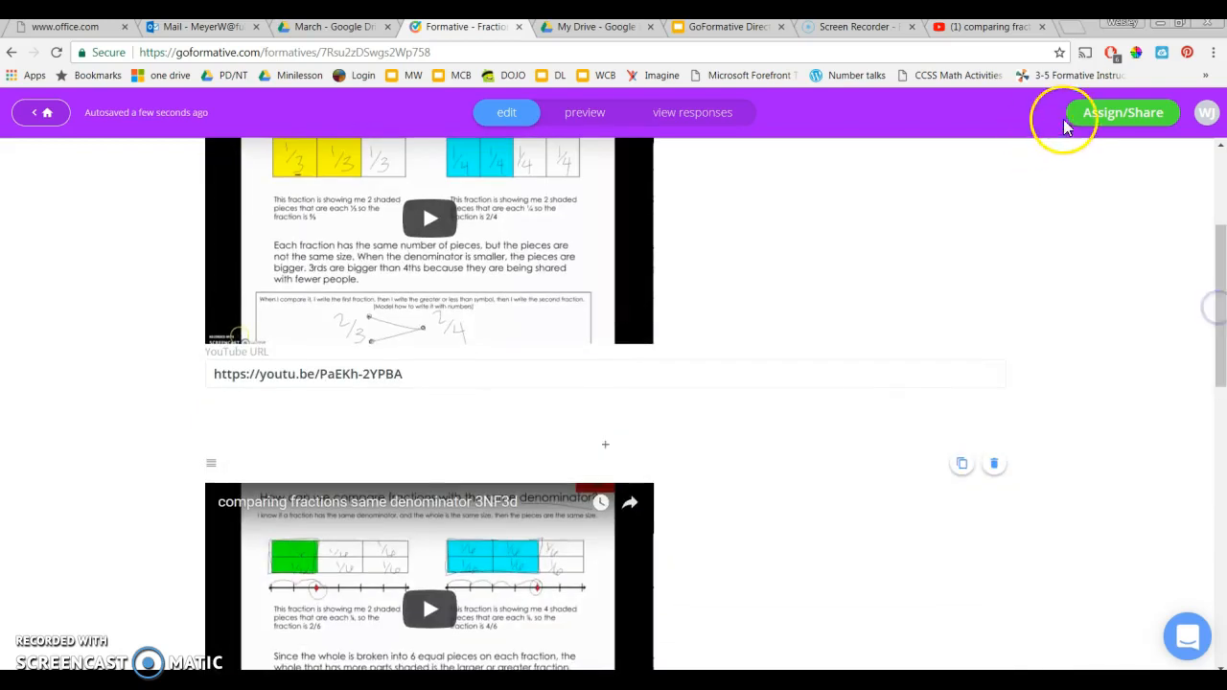
Start assigning Fractions Review to Sample class and set Return scores to Instantly
click(1143, 115)
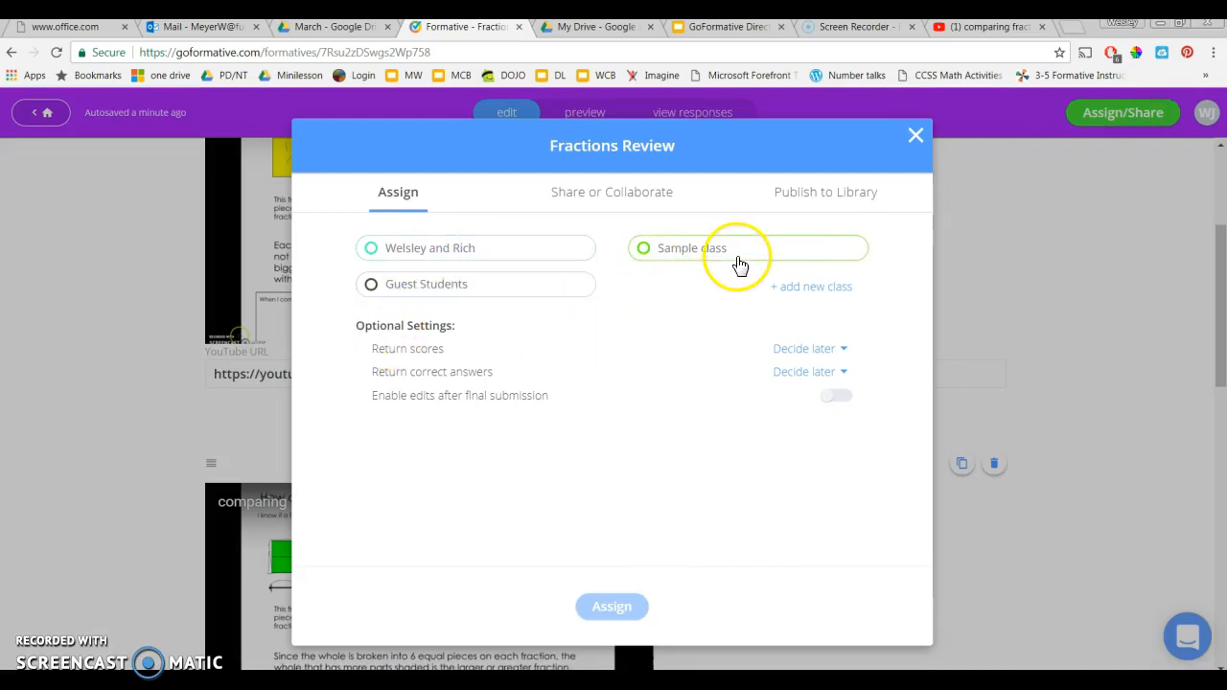
click(716, 257)
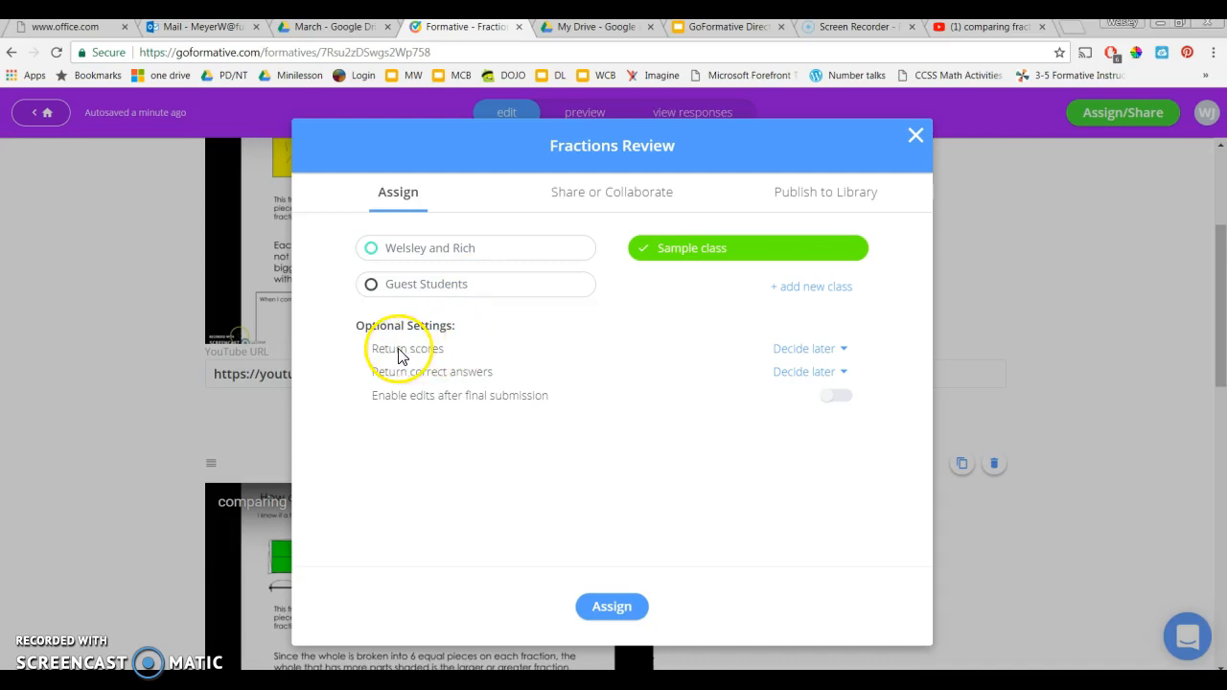
click(792, 351)
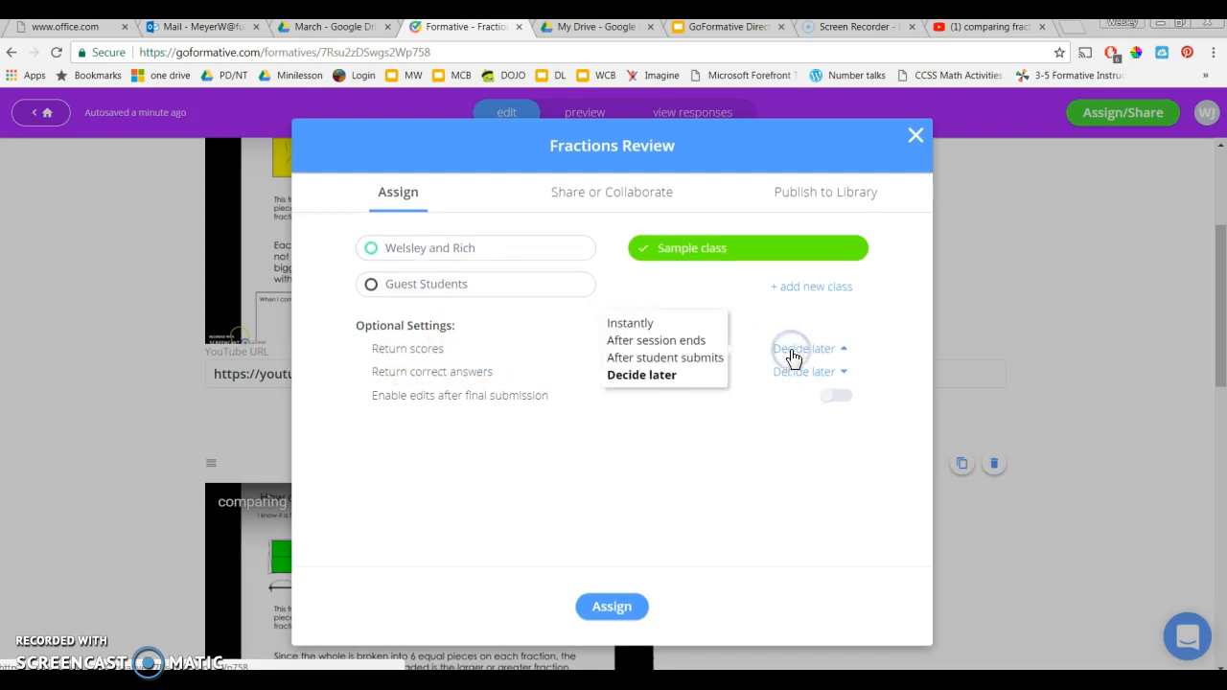
click(640, 326)
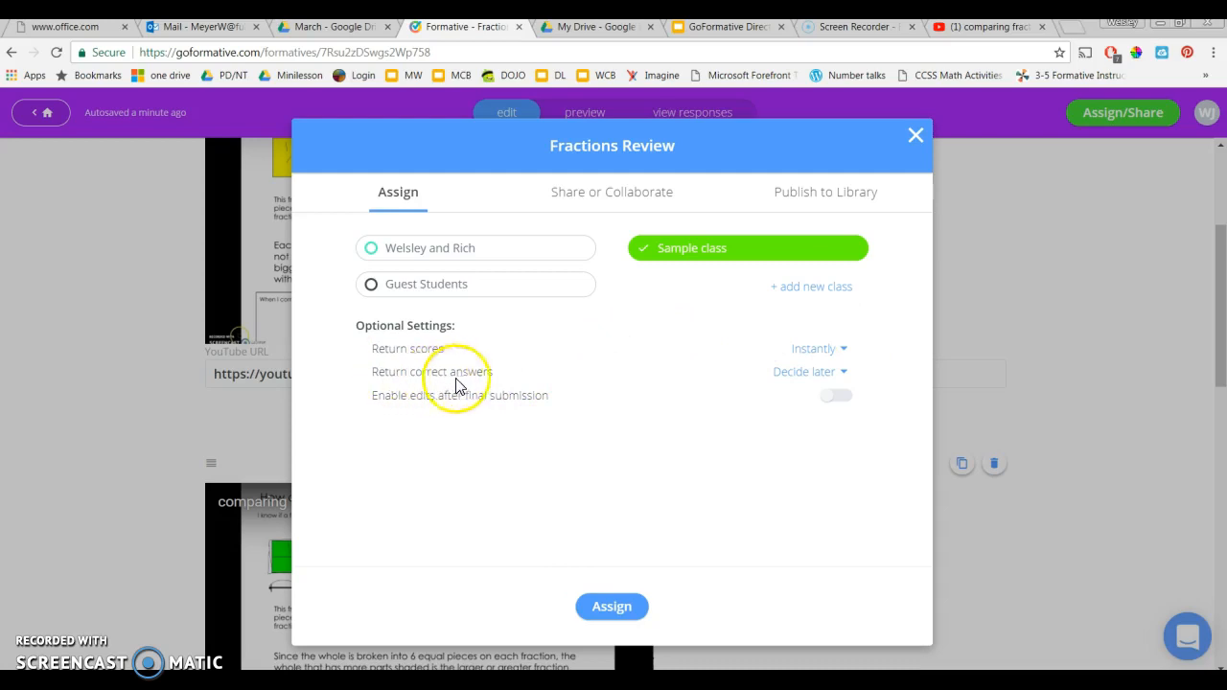
Change both Return scores and Return correct answers to After student submits
click(792, 378)
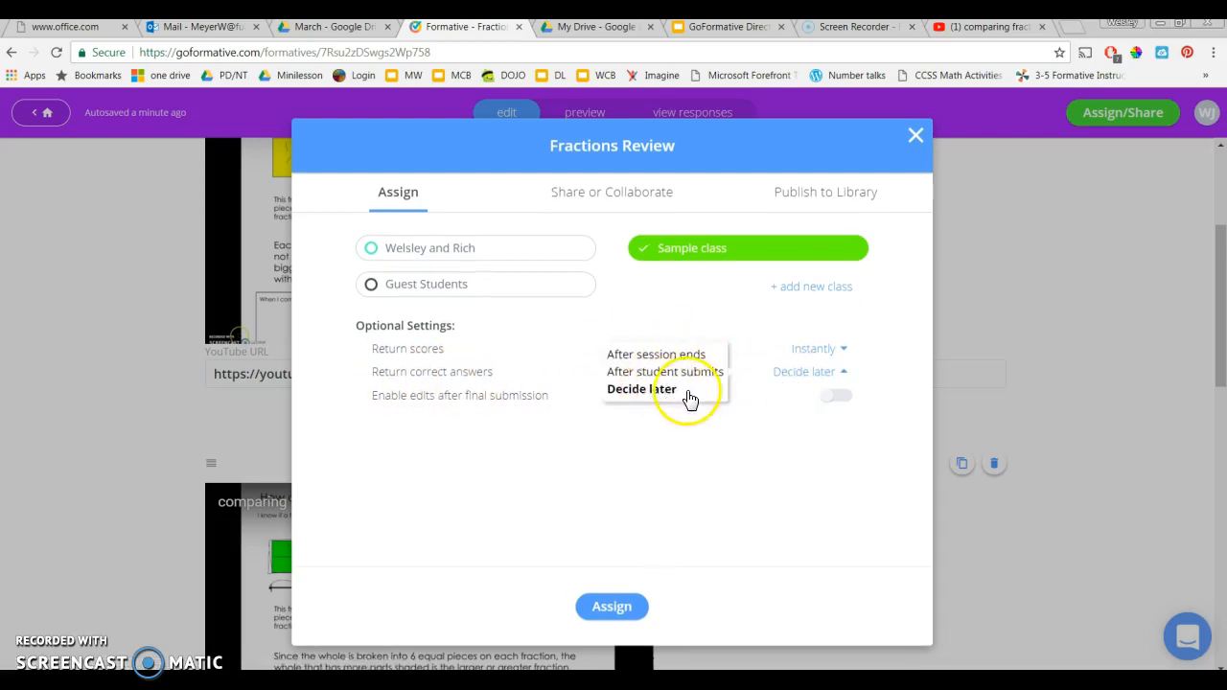
click(895, 403)
click(718, 419)
click(464, 339)
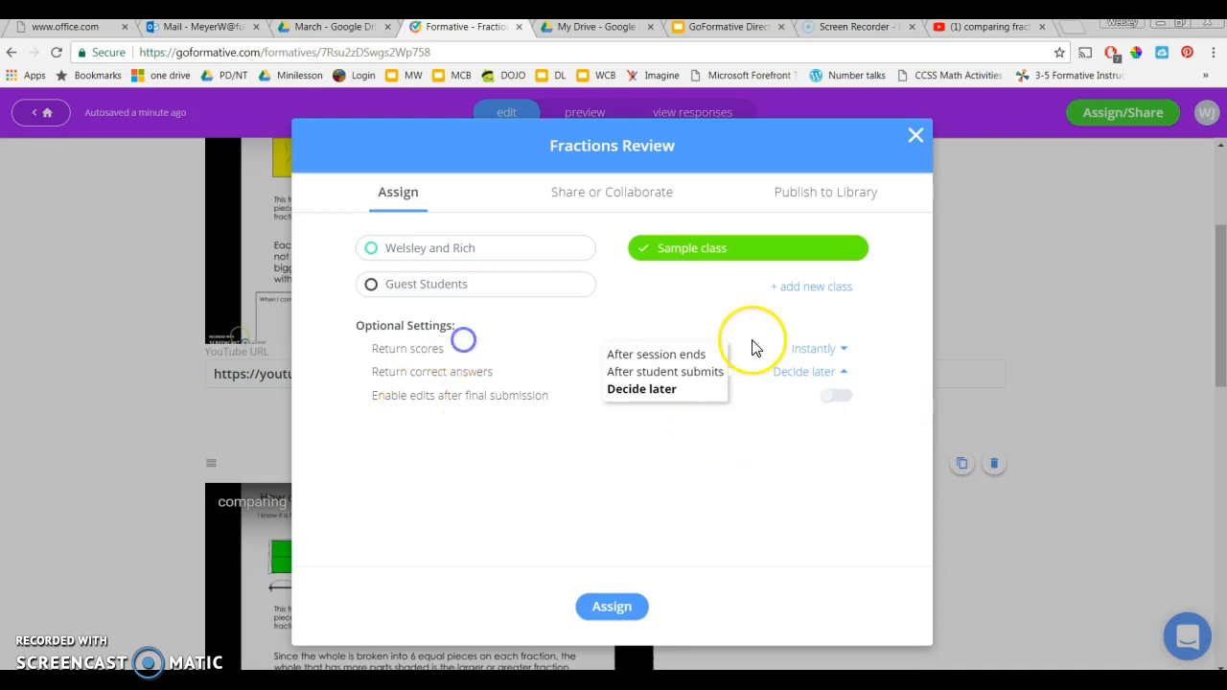
click(810, 349)
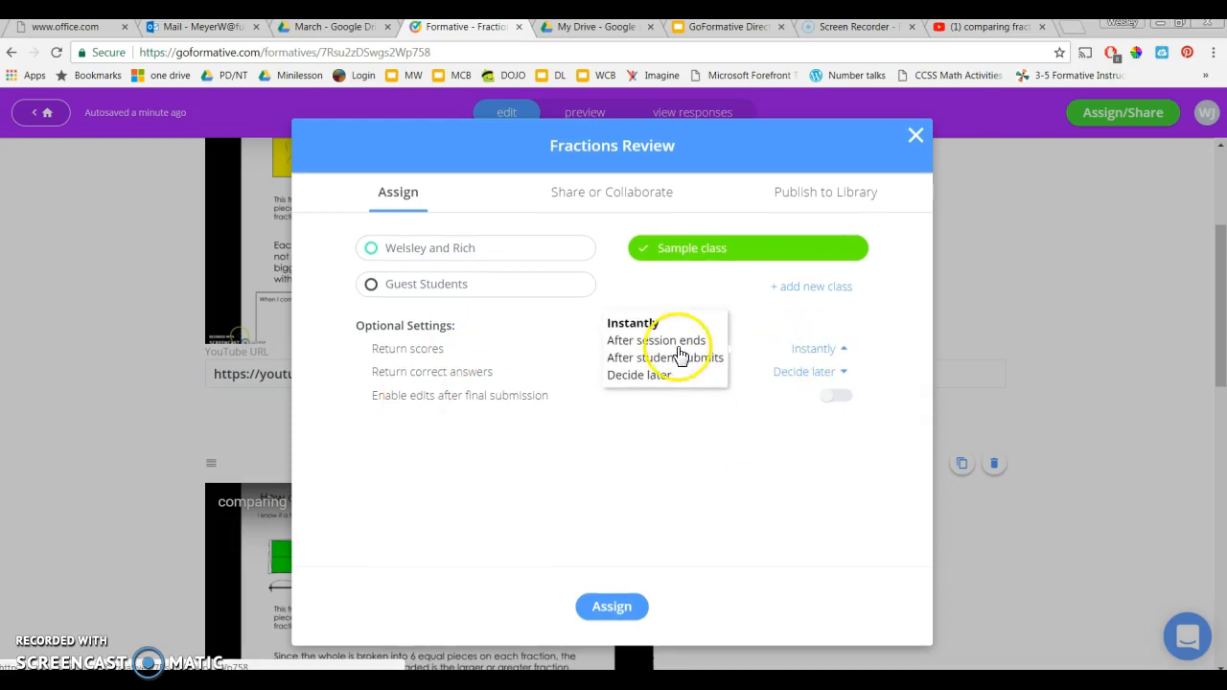
click(648, 361)
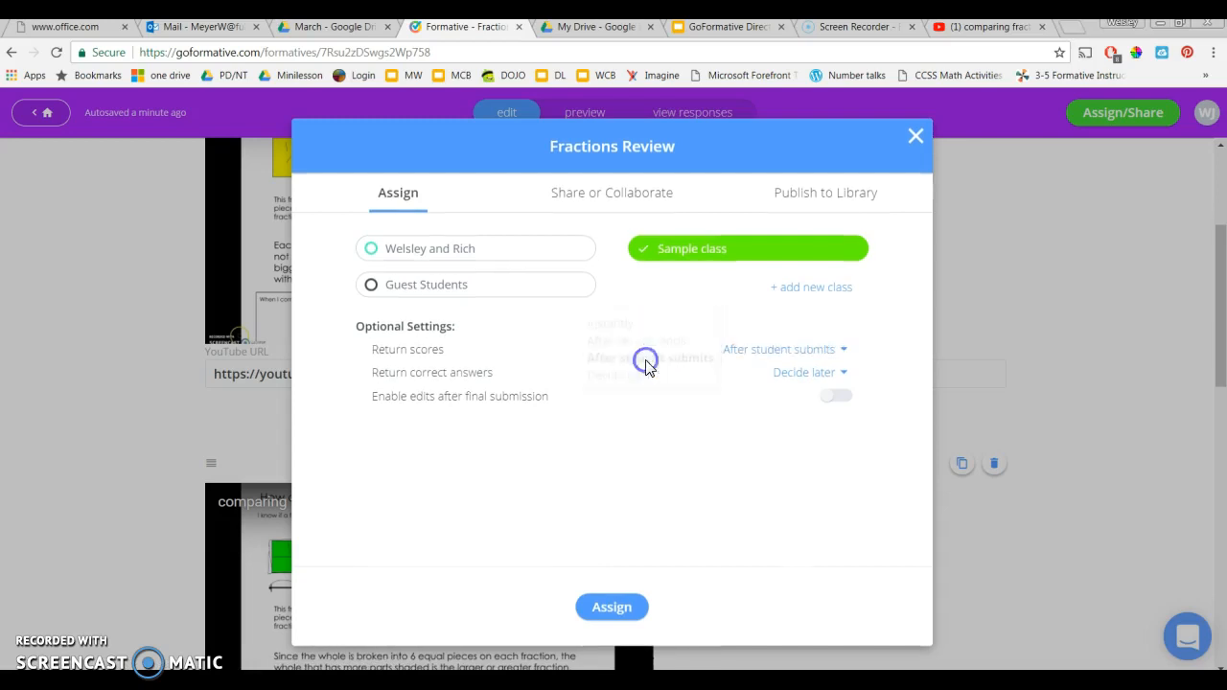
click(827, 374)
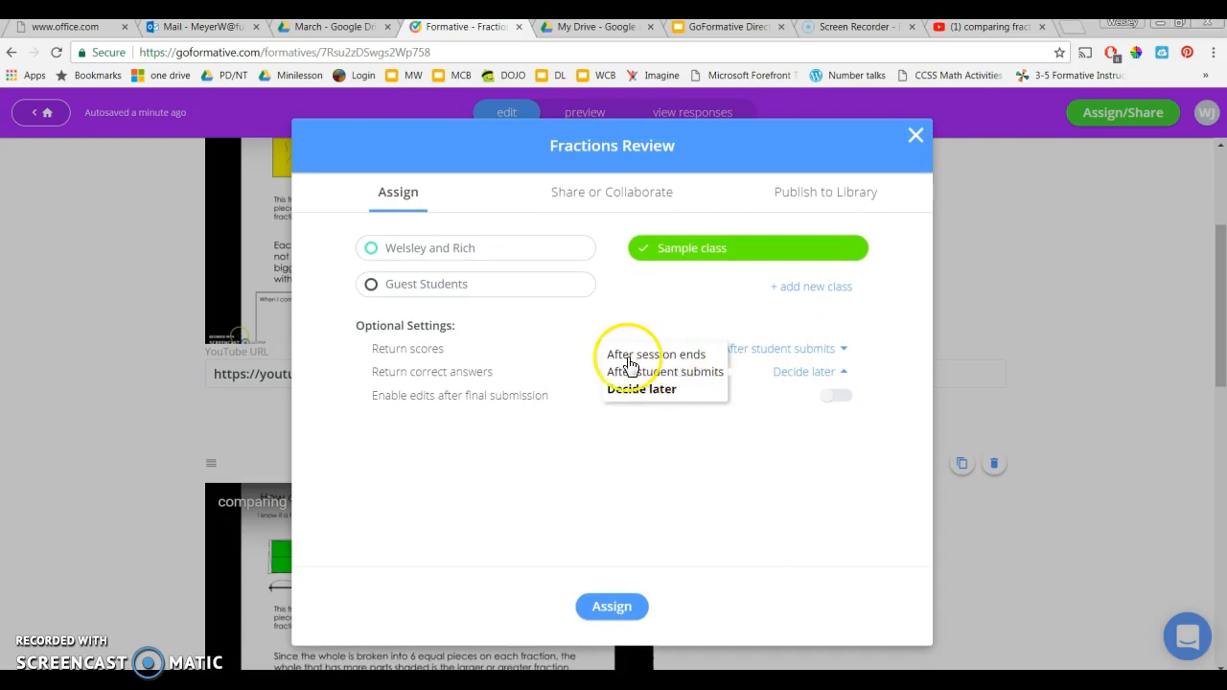
click(696, 376)
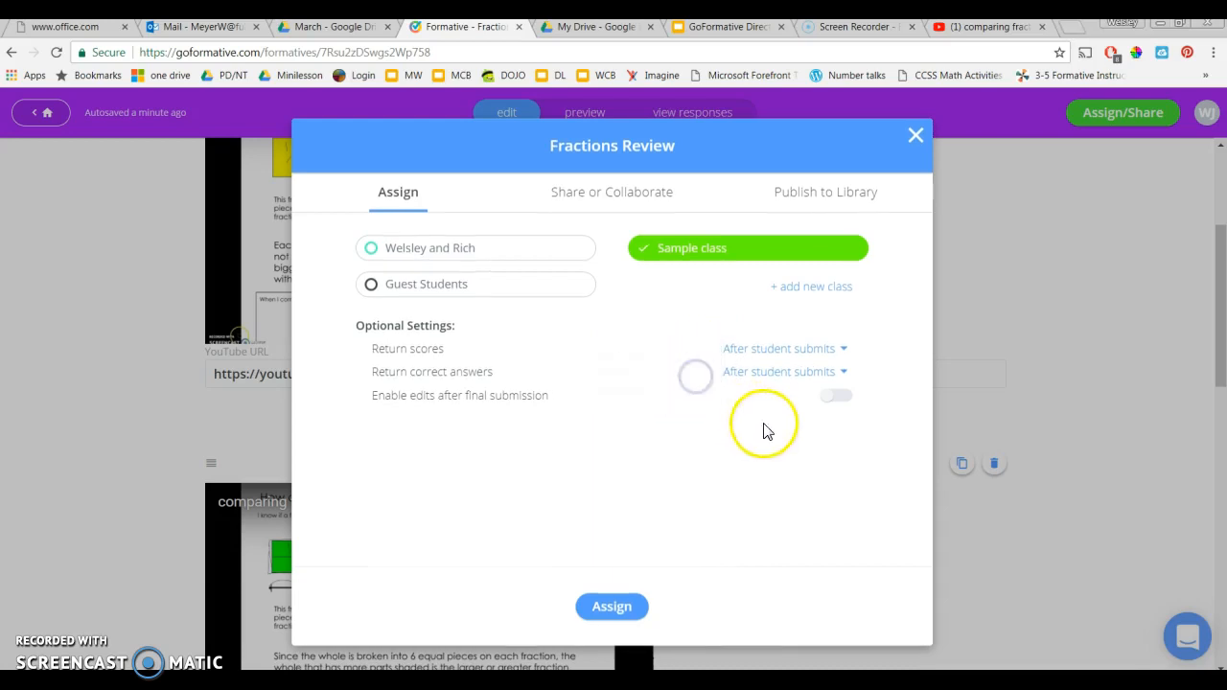
Set Return scores back to Instantly and Return correct answers back to Decide later
click(786, 350)
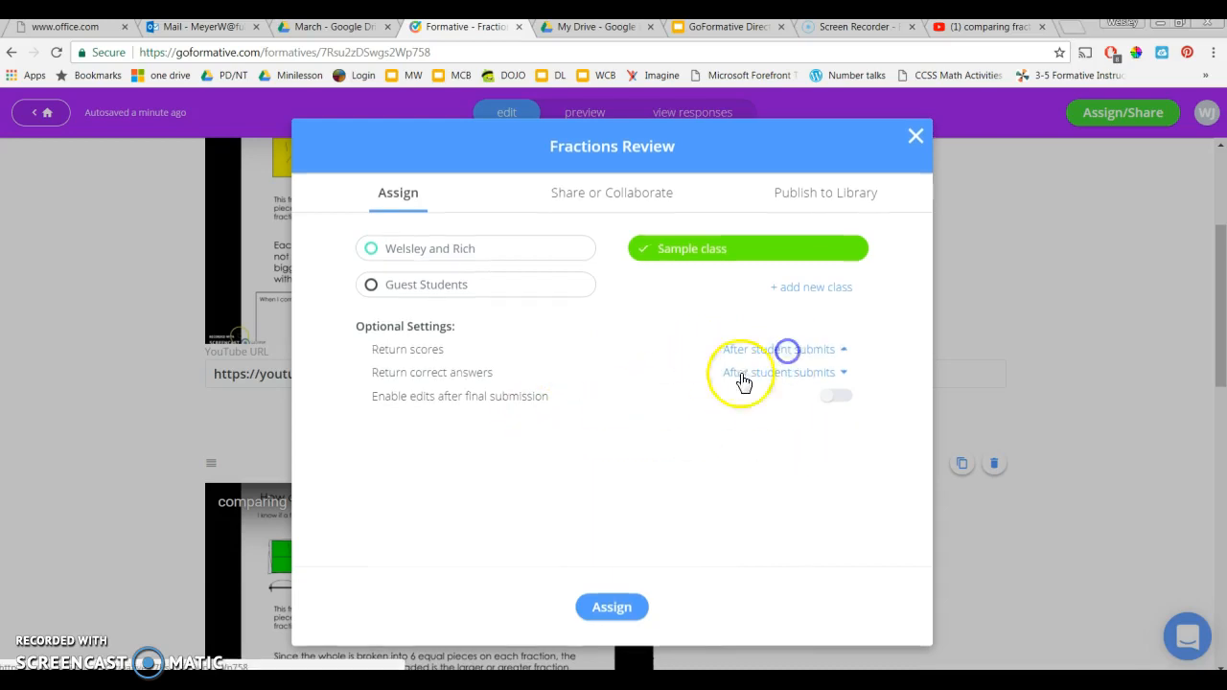
click(630, 326)
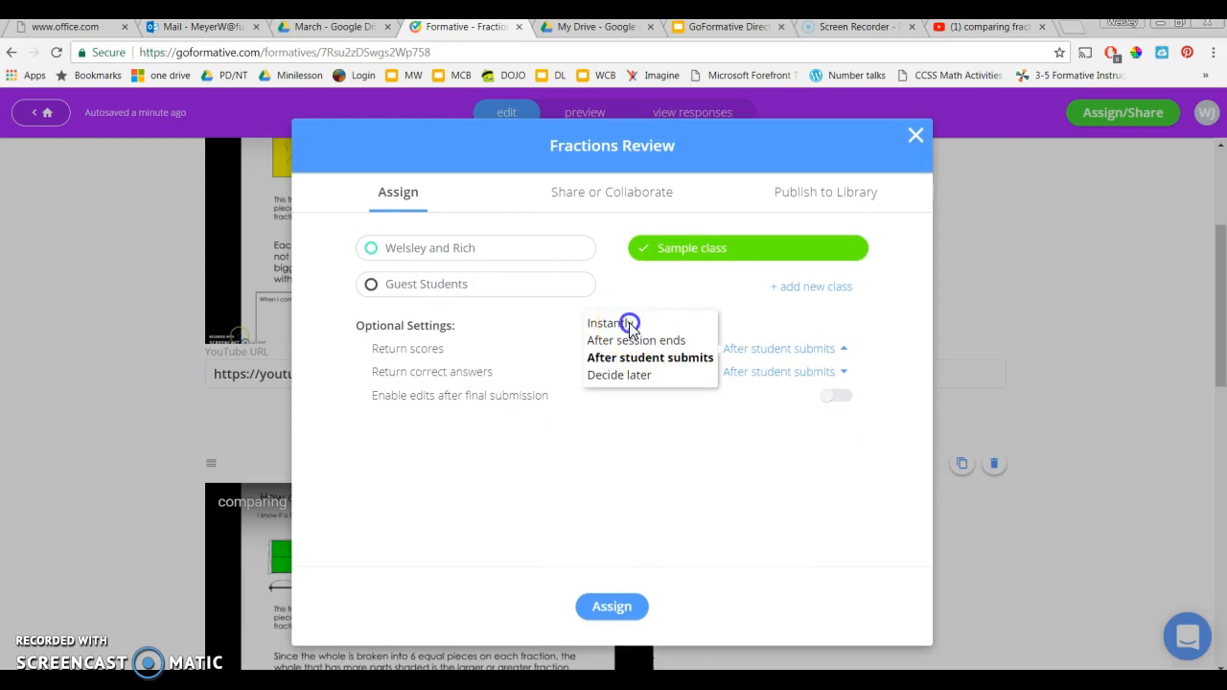
click(795, 372)
click(638, 389)
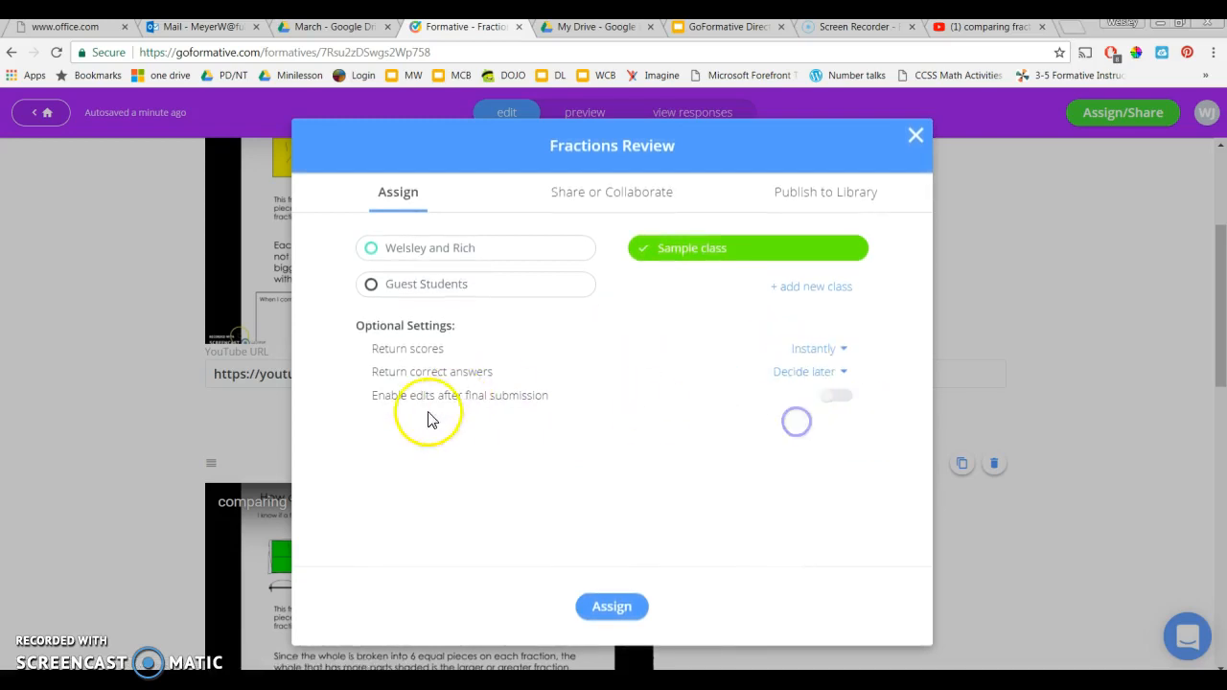
Enable edits after final submission and assign the formative to Sample class
click(837, 397)
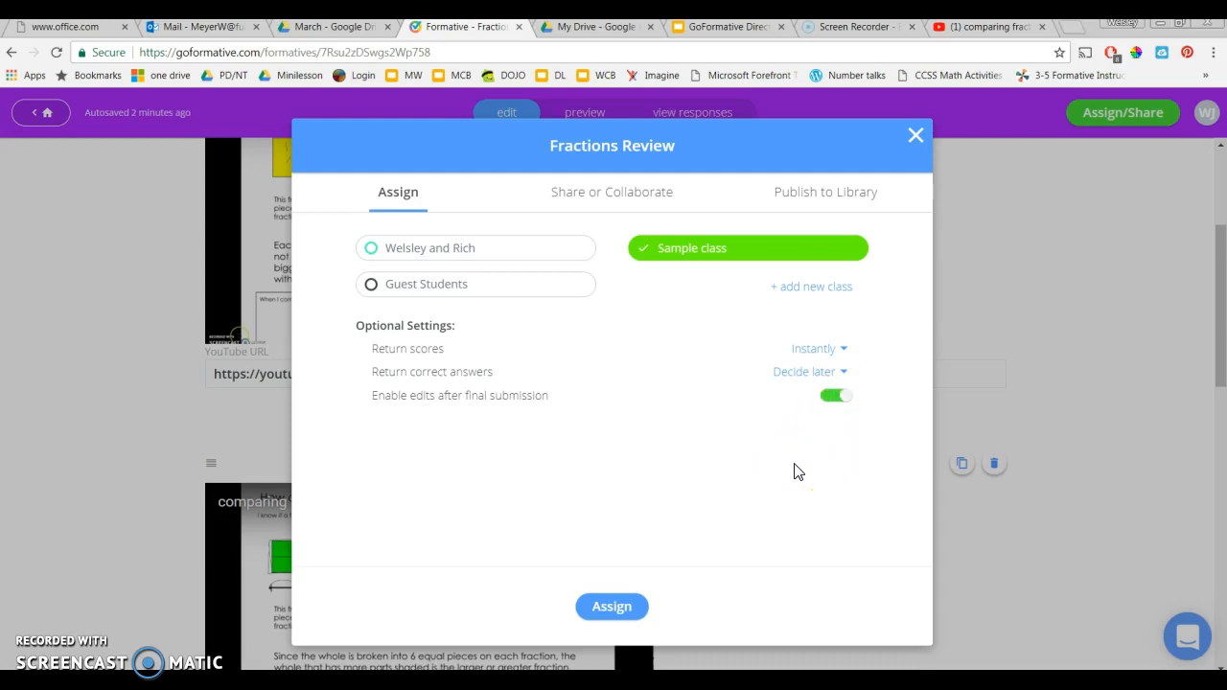
click(614, 612)
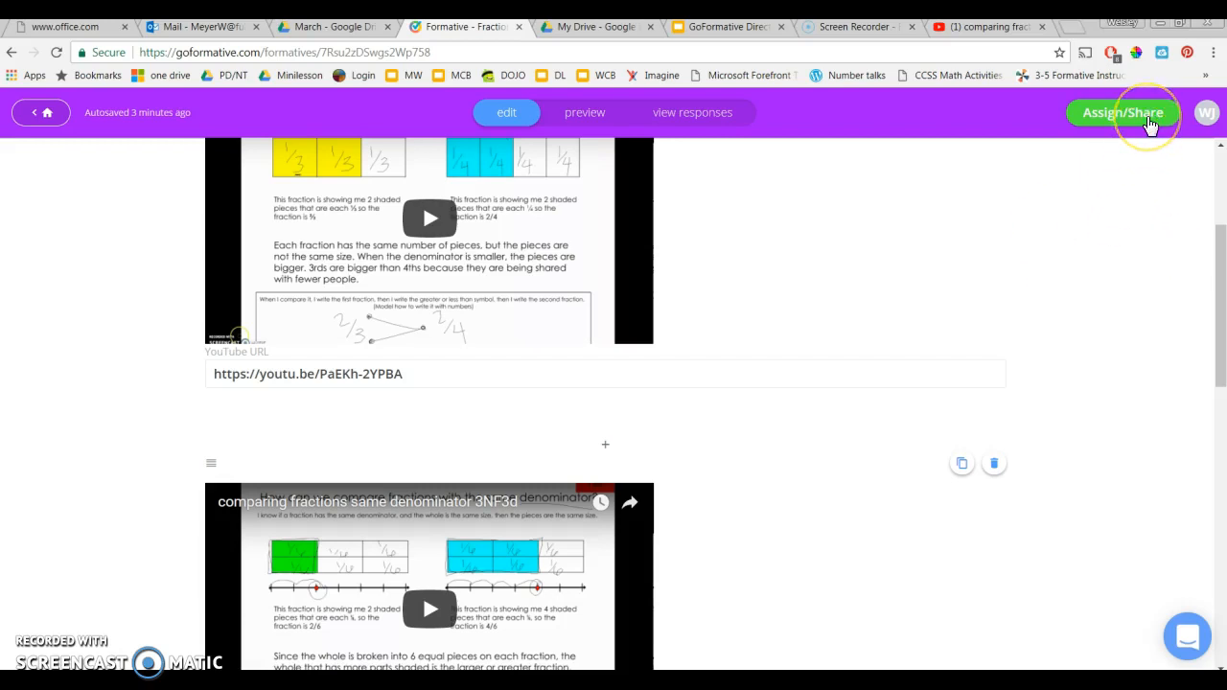
View the Share or Collaborate options for Fractions Review, highlight the clone link, and close the dialog
click(1145, 120)
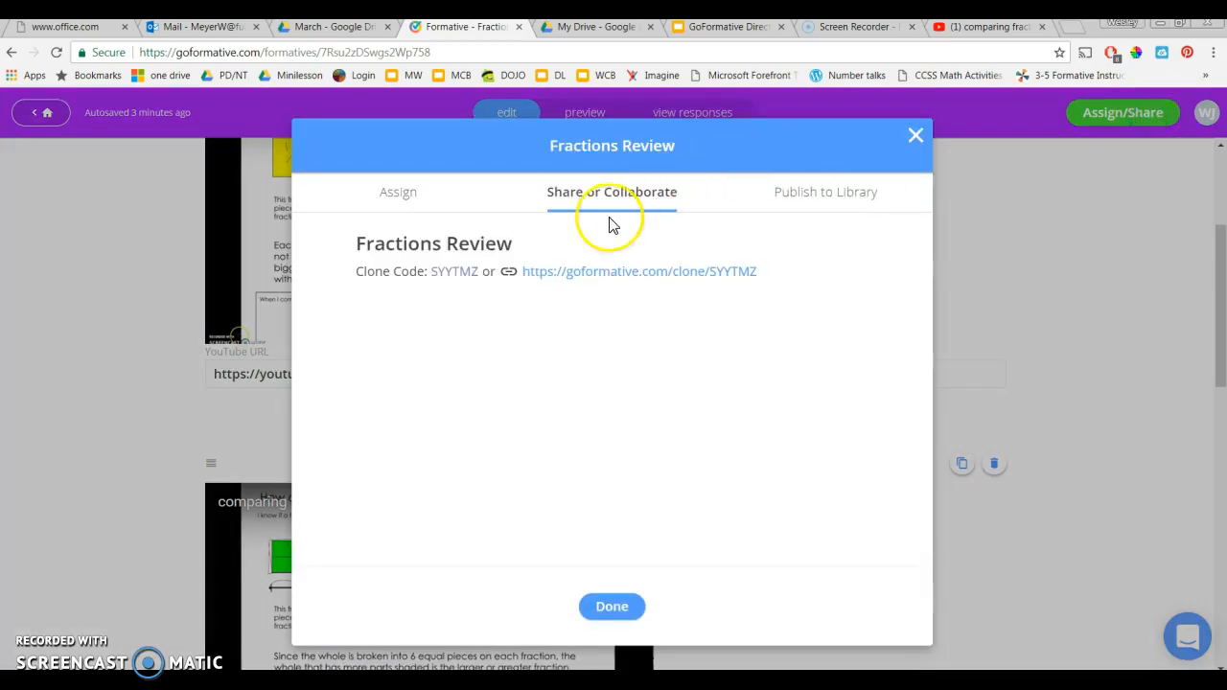
click(389, 199)
click(623, 196)
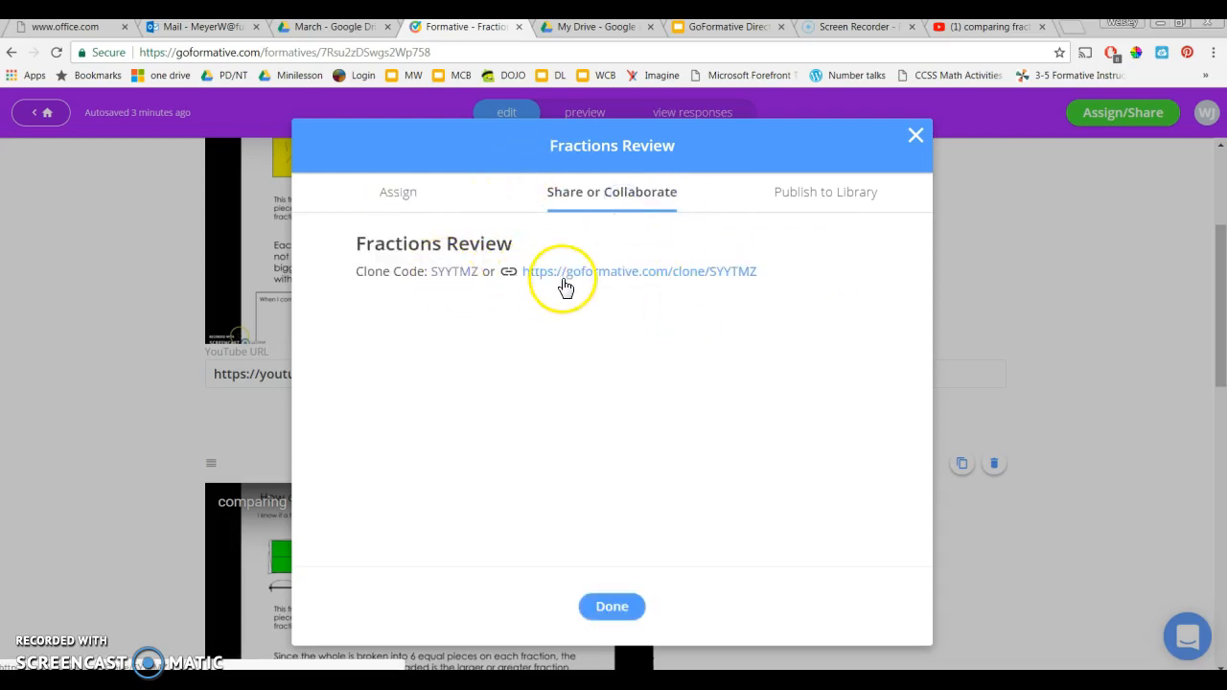
drag(761, 279, 518, 279)
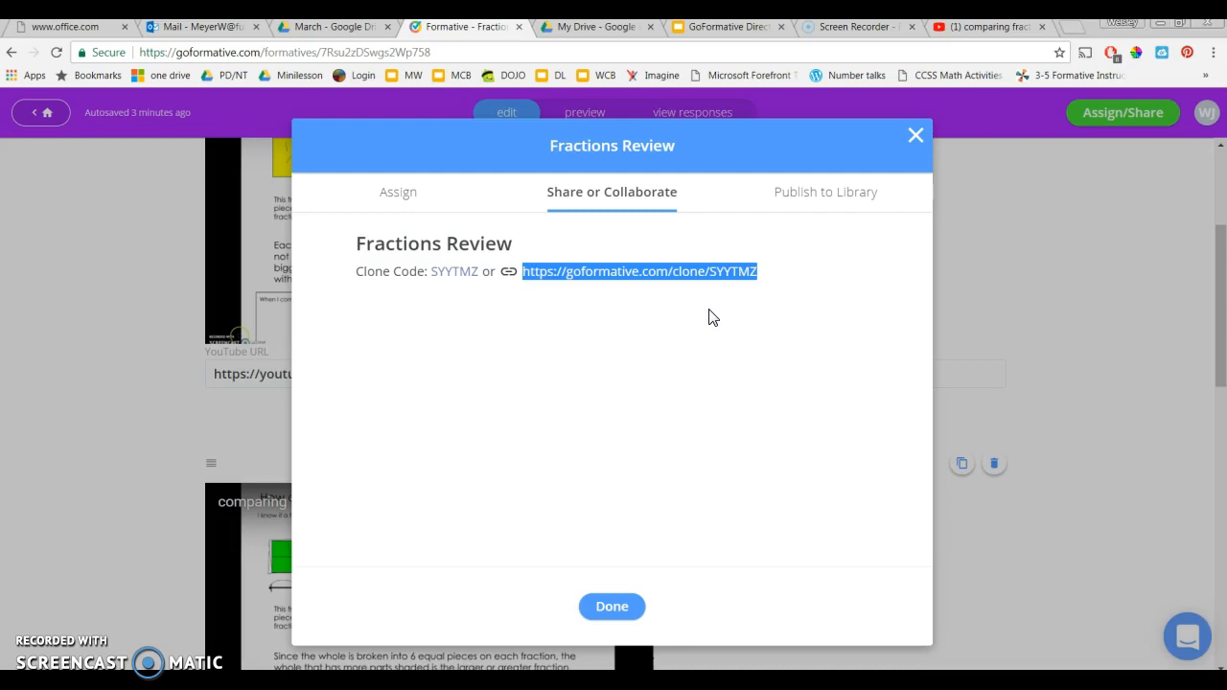
click(737, 309)
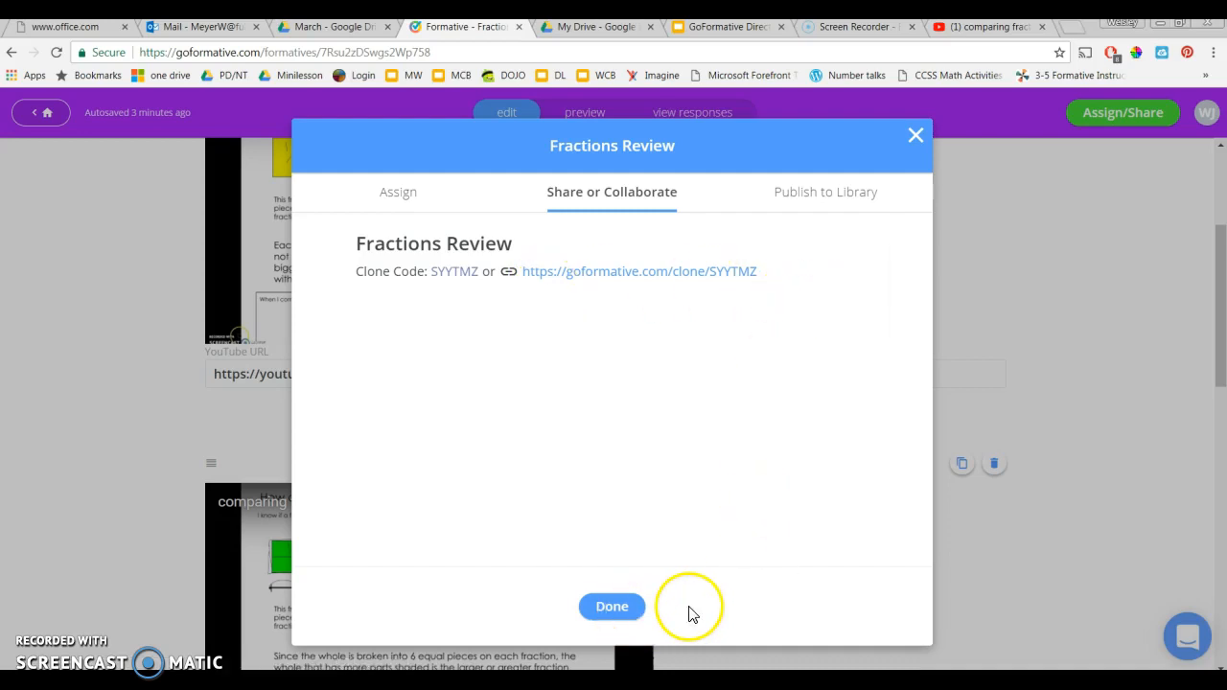
click(642, 614)
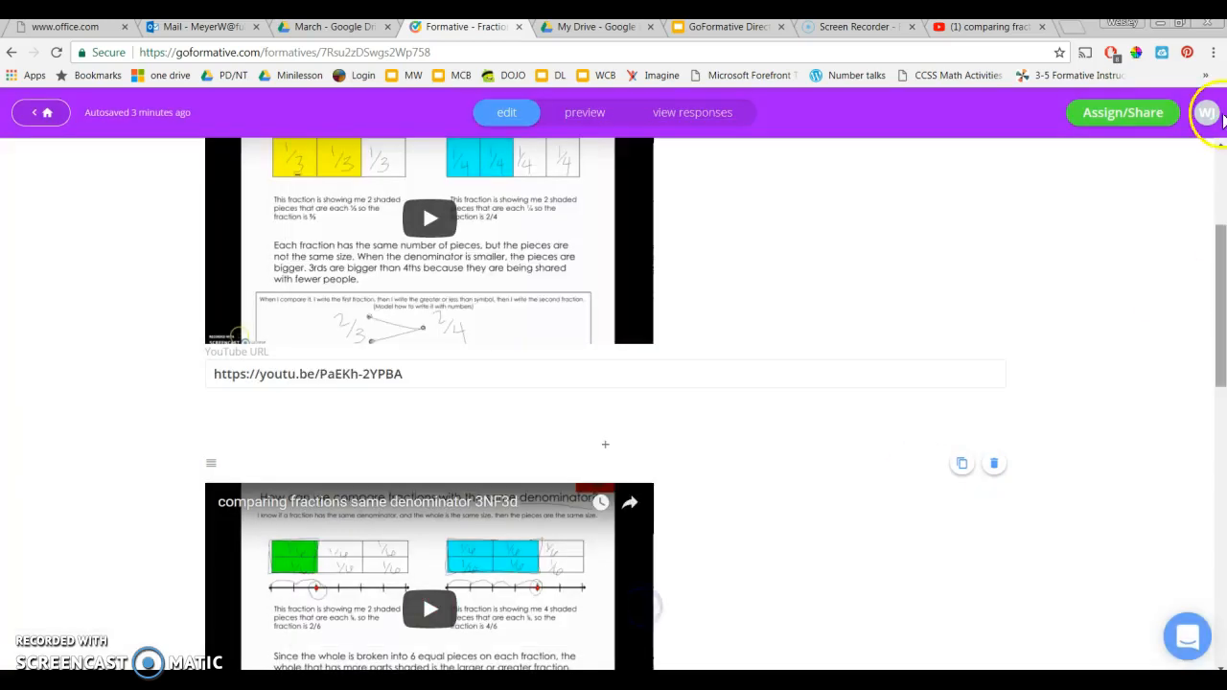
drag(1221, 327, 1210, 163)
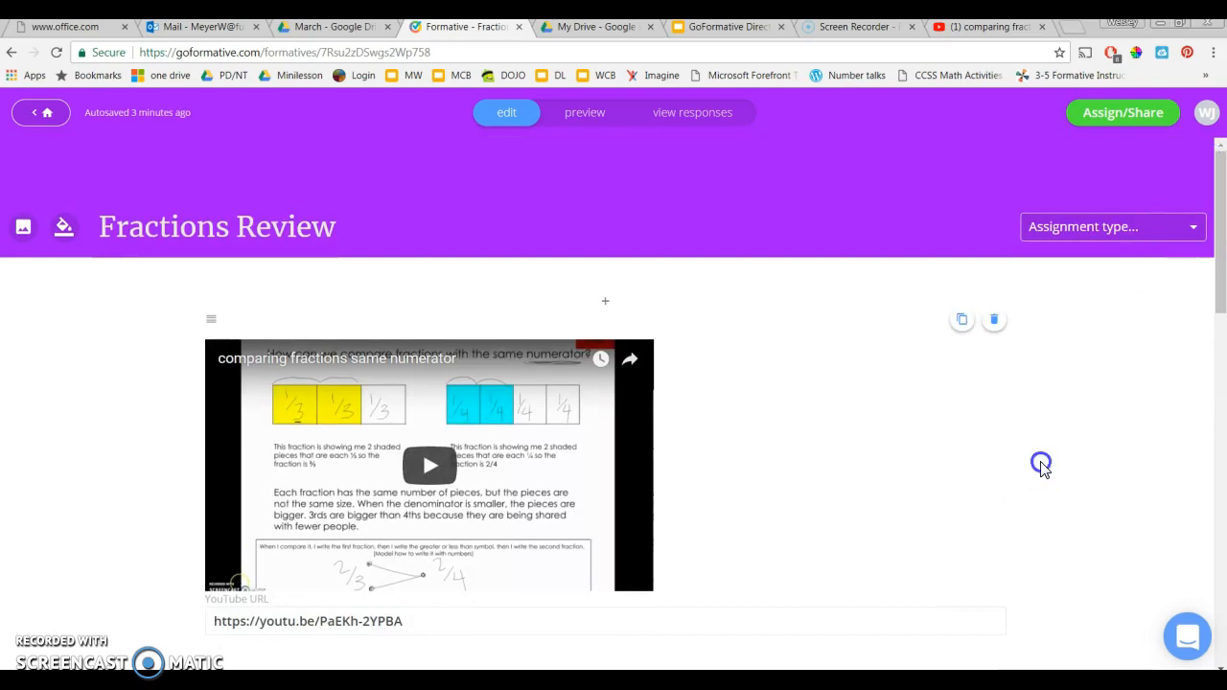
scroll(1142, 436, down, 6)
scroll(1141, 441, down, 2)
scroll(1141, 441, up, 8)
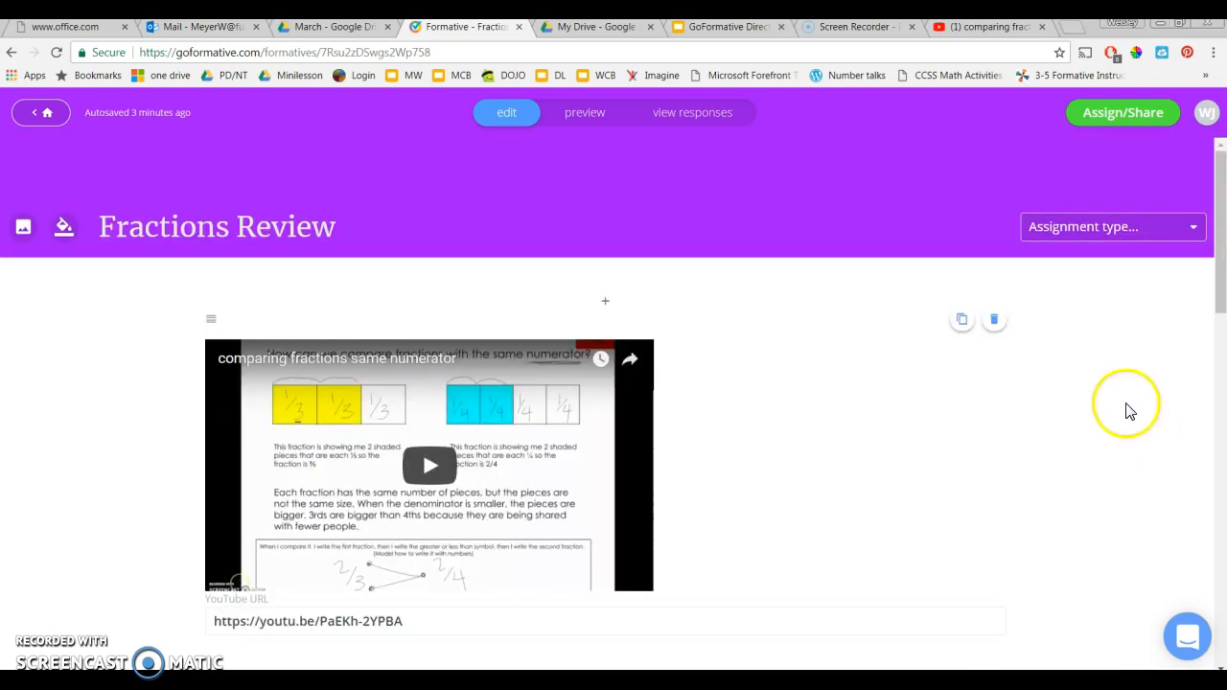